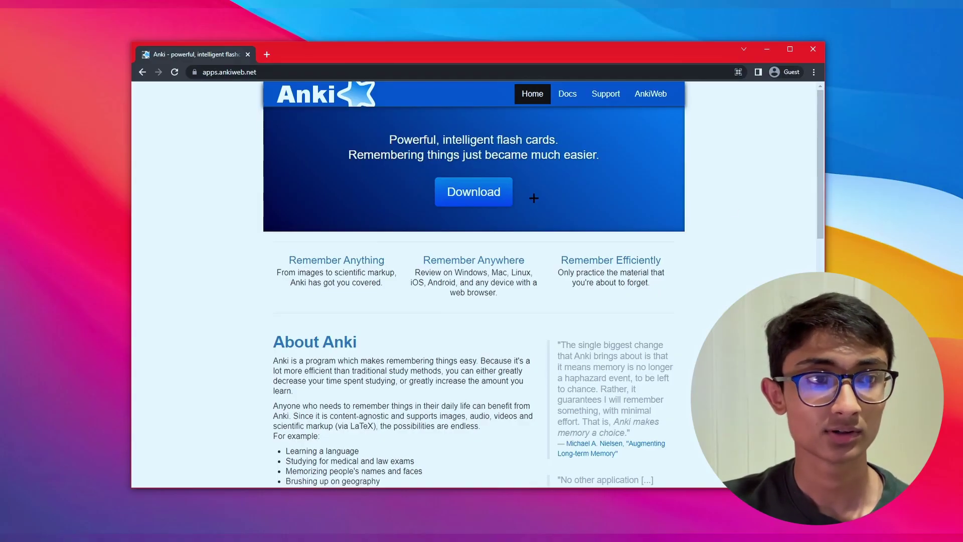
# Step: Download the Anki 2.1.53 Qt5 installer for Windows 10/11 from apps.ankiweb.net
pyautogui.click(230, 72)
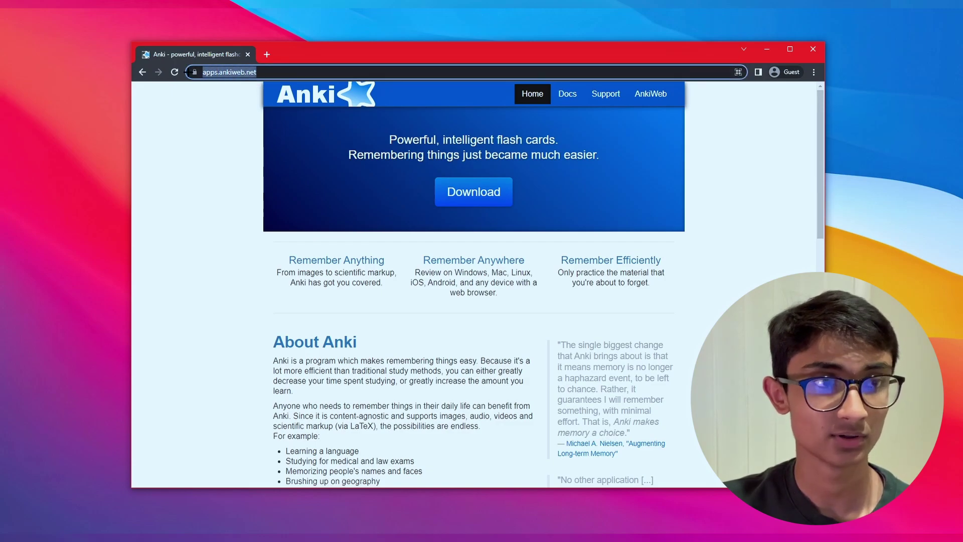
pyautogui.click(742, 197)
pyautogui.click(461, 202)
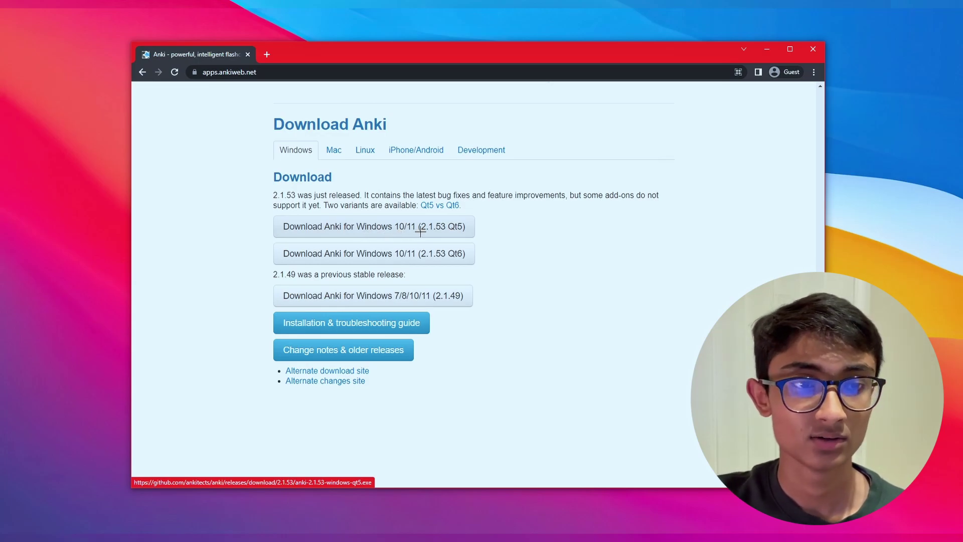
pyautogui.click(281, 226)
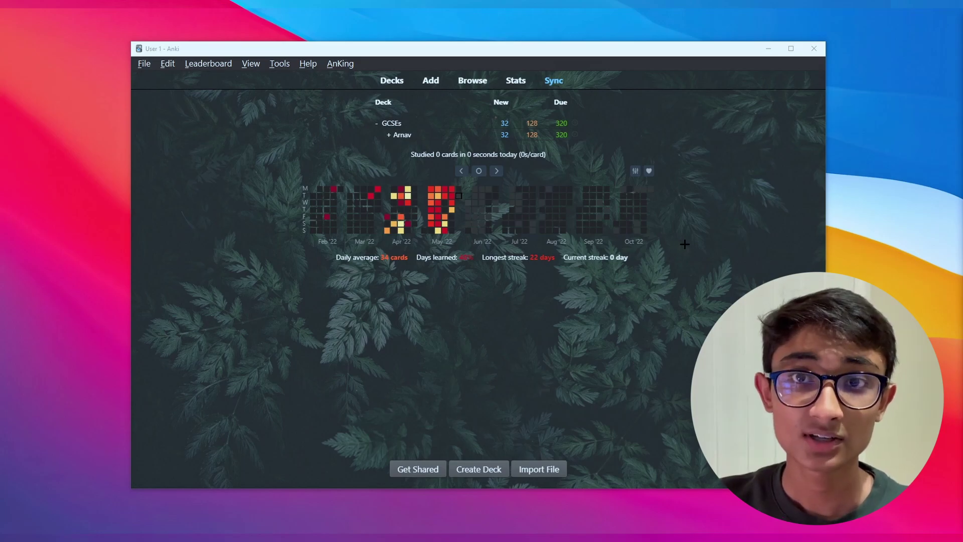
# Step: Dismiss a trial new-deck prompt, then expand the Arnav, Computing and Paper 2 sub-decks
pyautogui.click(478, 469)
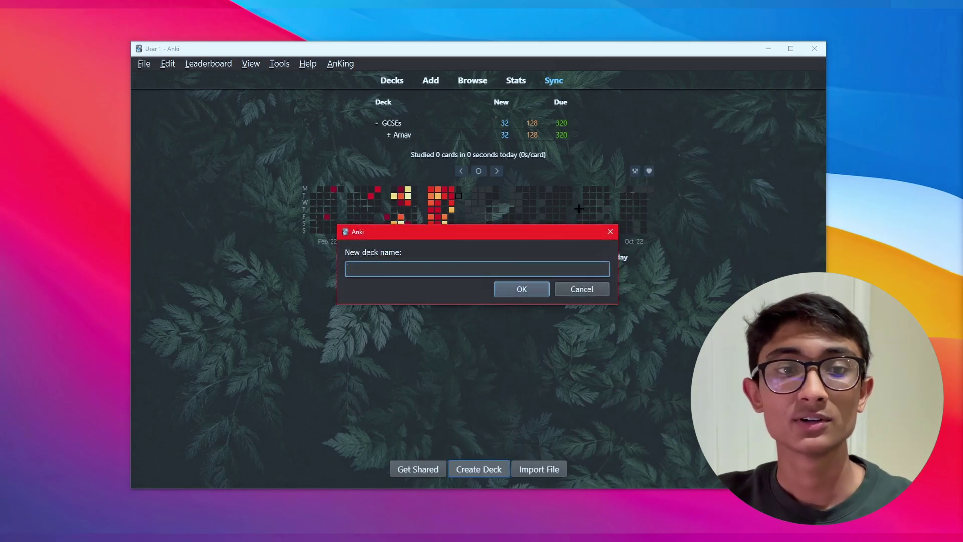
pyautogui.click(610, 232)
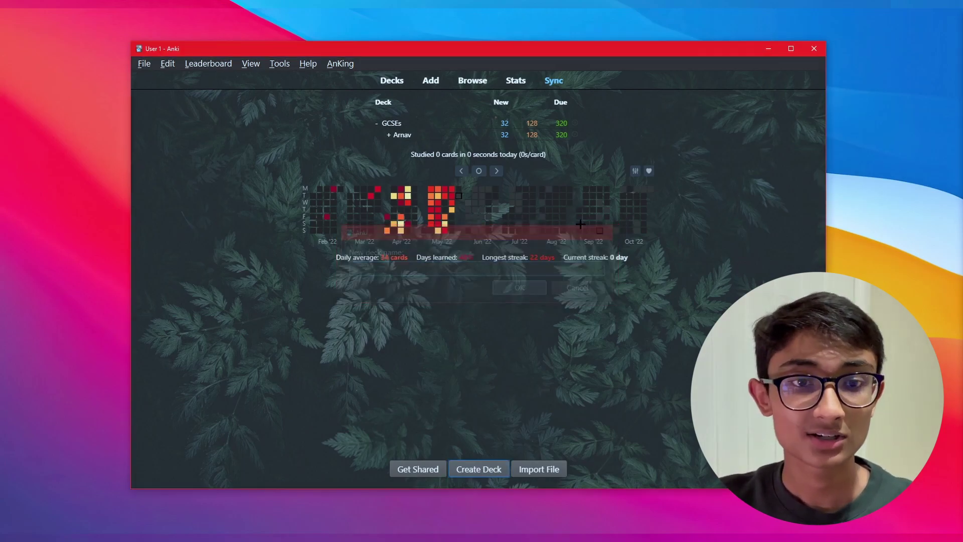
pyautogui.click(388, 135)
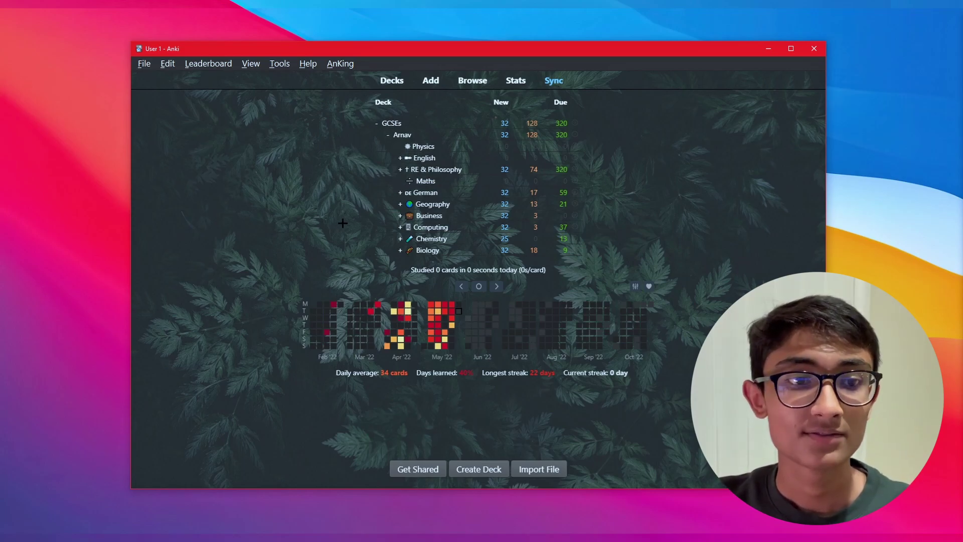
pyautogui.click(400, 228)
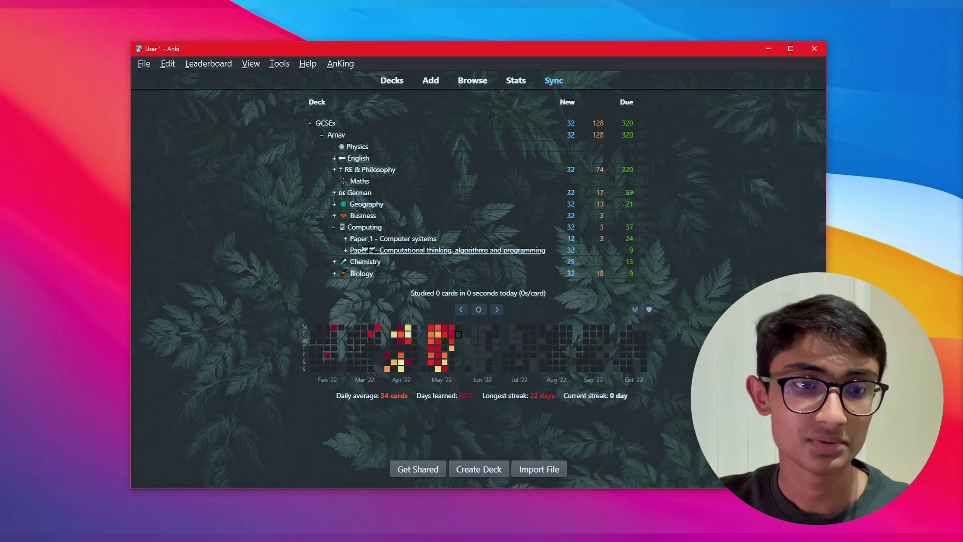
pyautogui.click(344, 238)
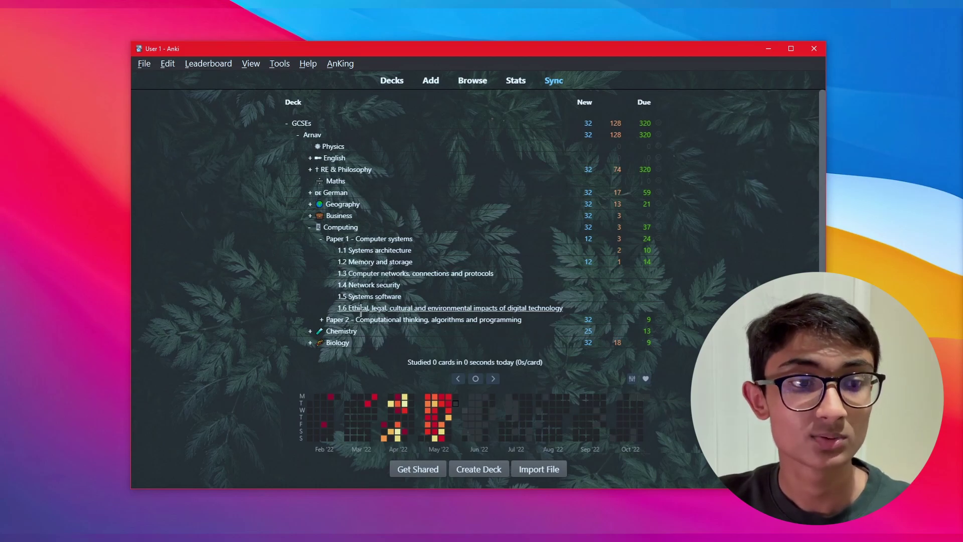
pyautogui.click(321, 238)
pyautogui.click(345, 250)
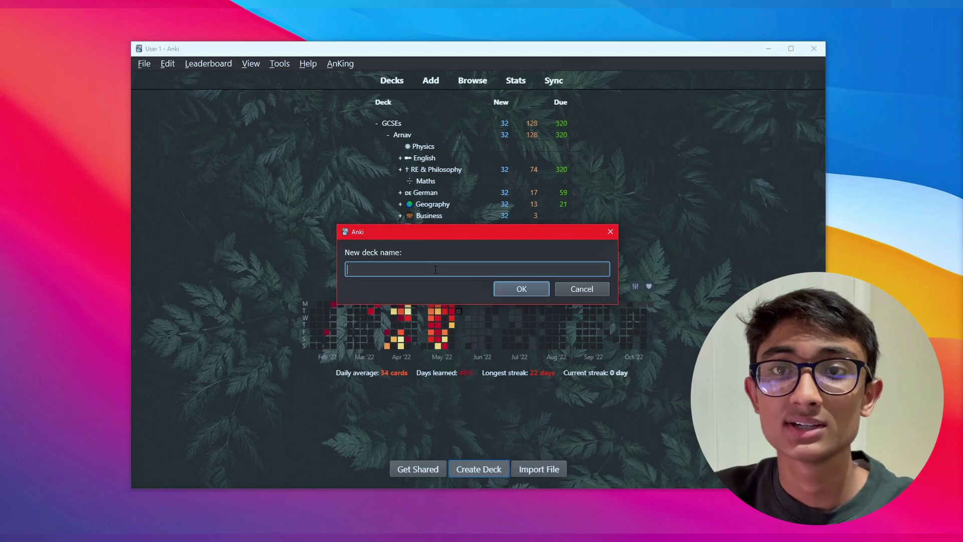
# Step: Create a deck named Test and collapse the GCSEs deck tree
pyautogui.write('Test')
pyautogui.press('Return')
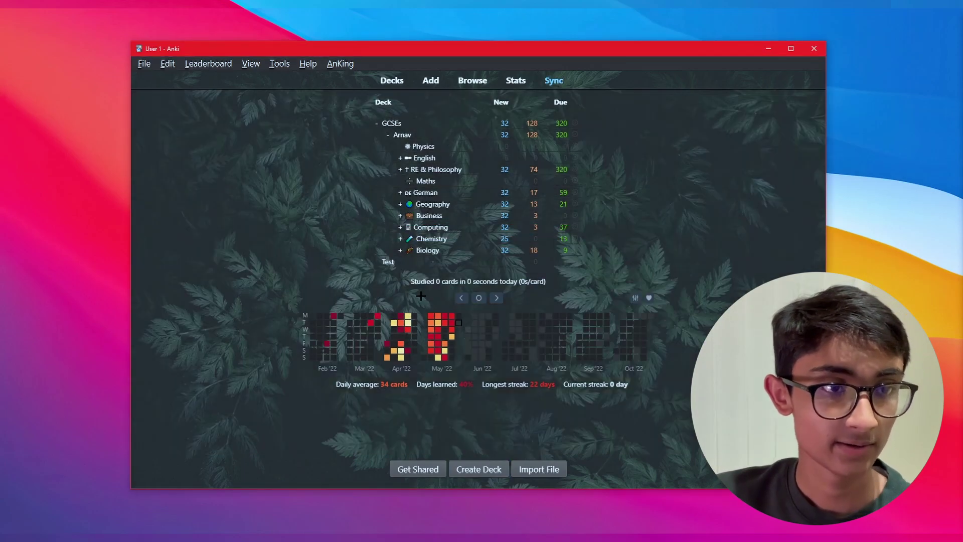
pyautogui.click(376, 123)
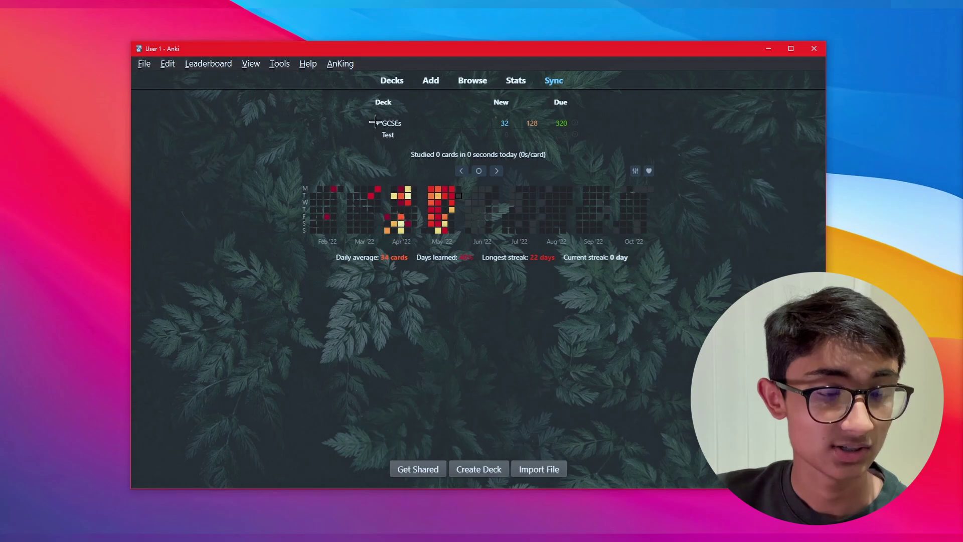
pyautogui.click(431, 80)
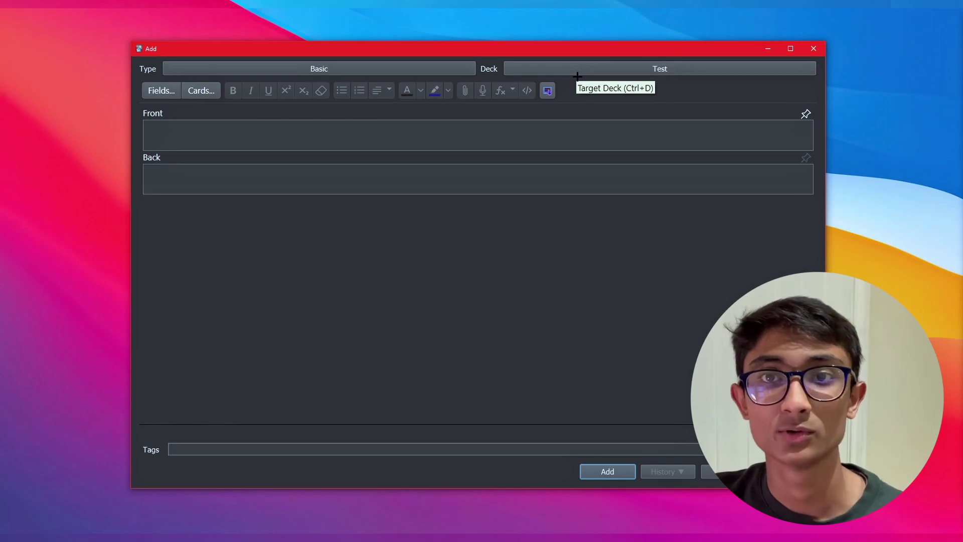
pyautogui.click(562, 69)
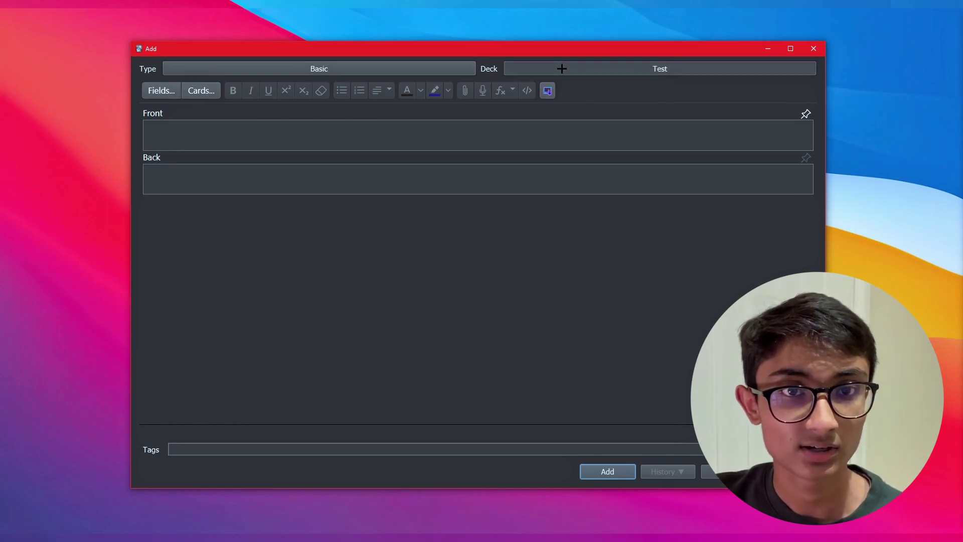
pyautogui.doubleClick(304, 321)
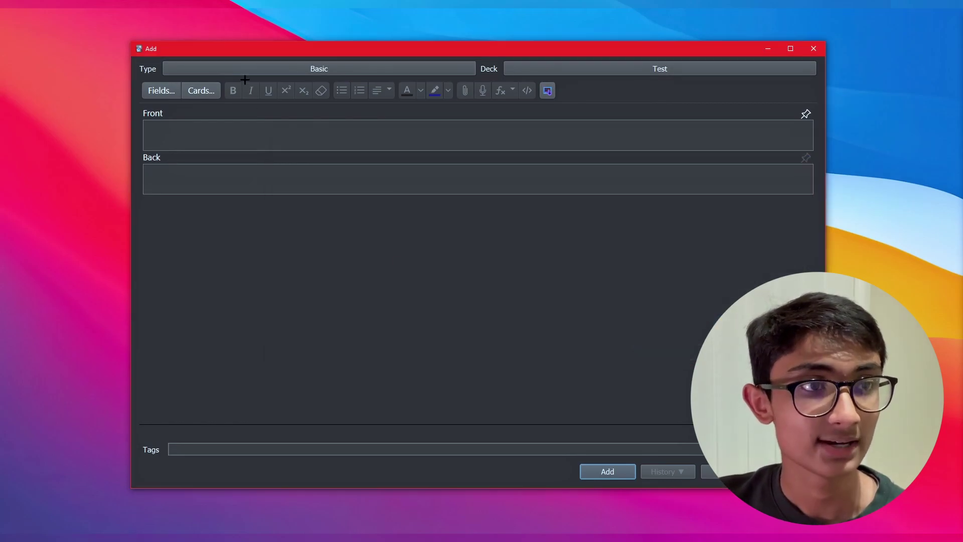
pyautogui.click(232, 69)
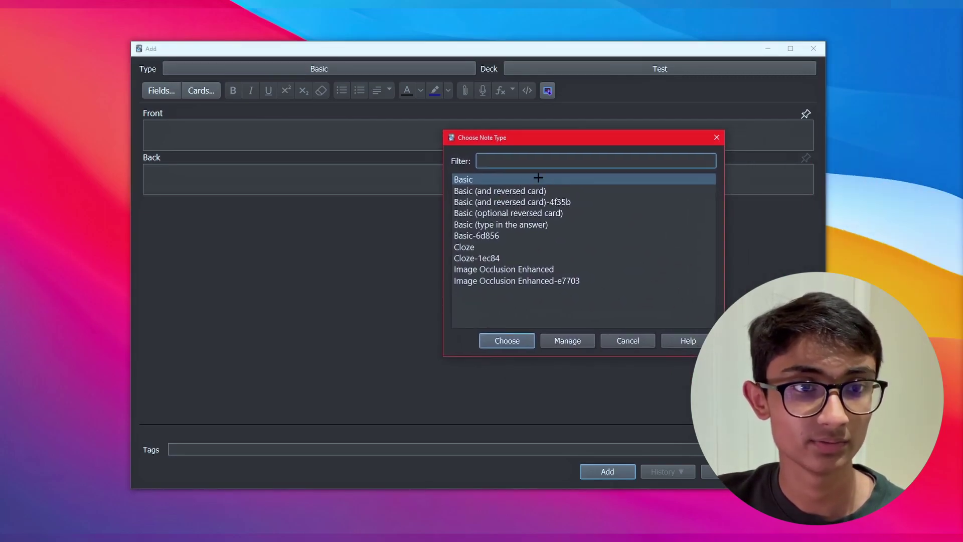
pyautogui.click(481, 248)
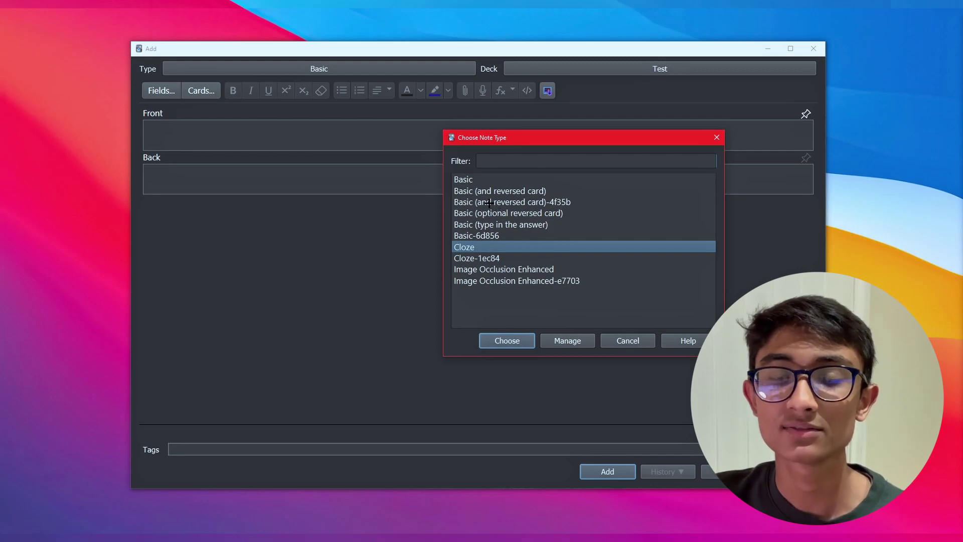
pyautogui.doubleClick(480, 179)
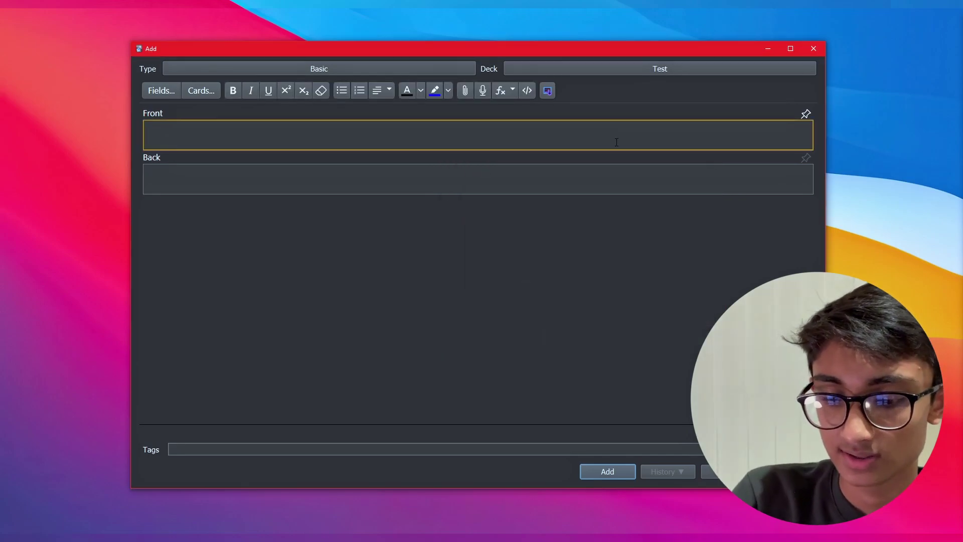
# Step: Fill Front with 'This is the front of the card' and Back with 'This is the back of the card'
pyautogui.write('This is the front of the card')
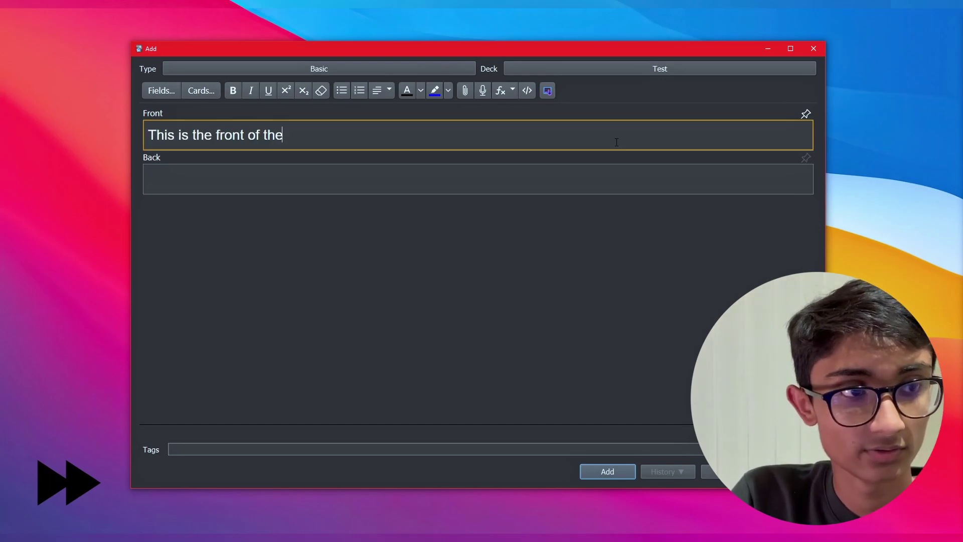
pyautogui.press('Tab')
pyautogui.write('The')
pyautogui.press('BackSpace')
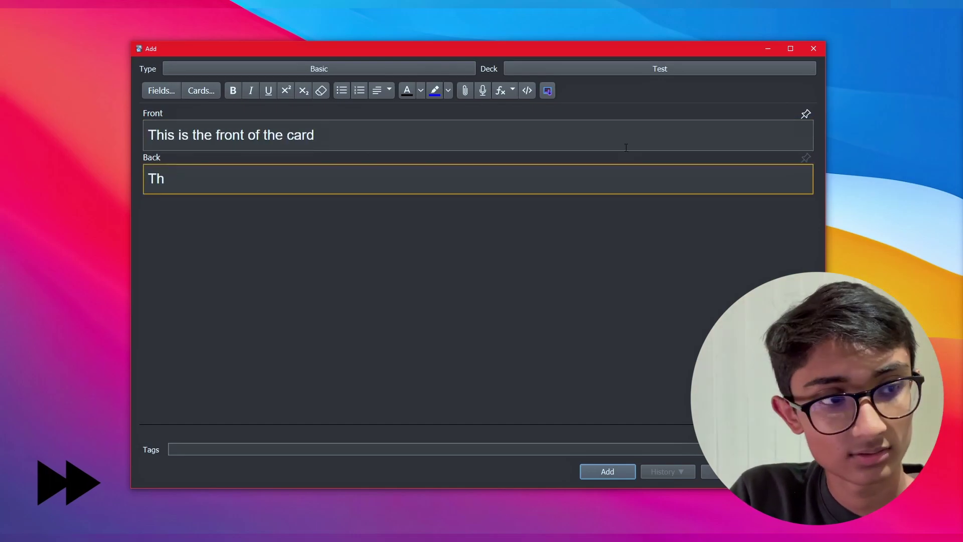
pyautogui.write('is is the back fo the card')
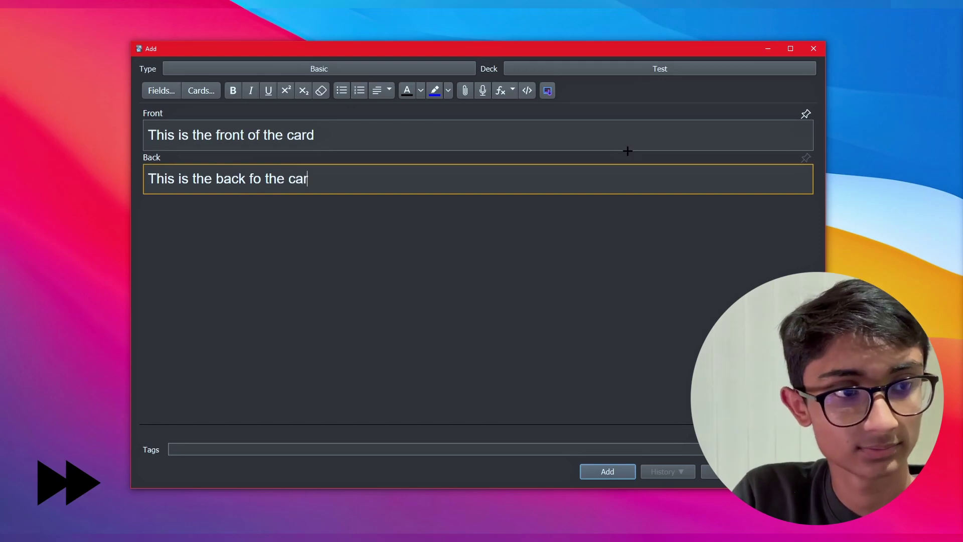
pyautogui.press('Left')
pyautogui.press('Left')
pyautogui.press('Left')
pyautogui.press('Left')
pyautogui.press('Left')
pyautogui.press('Left')
pyautogui.press('Left')
pyautogui.press('Left')
pyautogui.press('Left')
pyautogui.press('BackSpace')
pyautogui.press('BackSpace')
pyautogui.press('BackSpace')
pyautogui.write('of')
# Step: Try bold, underline and italic on the Front text, remove them, and add the card
pyautogui.moveTo(321, 180); pyautogui.dragTo(142, 175)
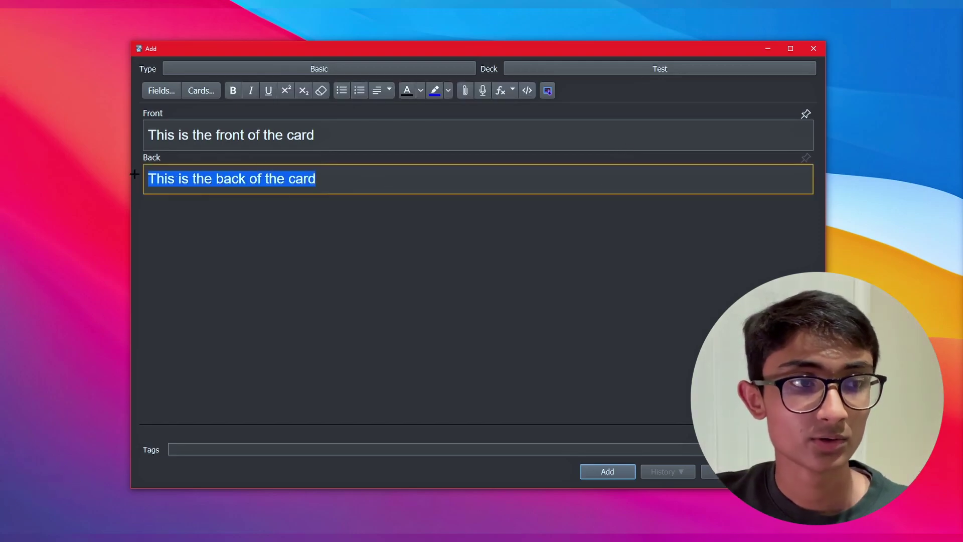
pyautogui.click(397, 240)
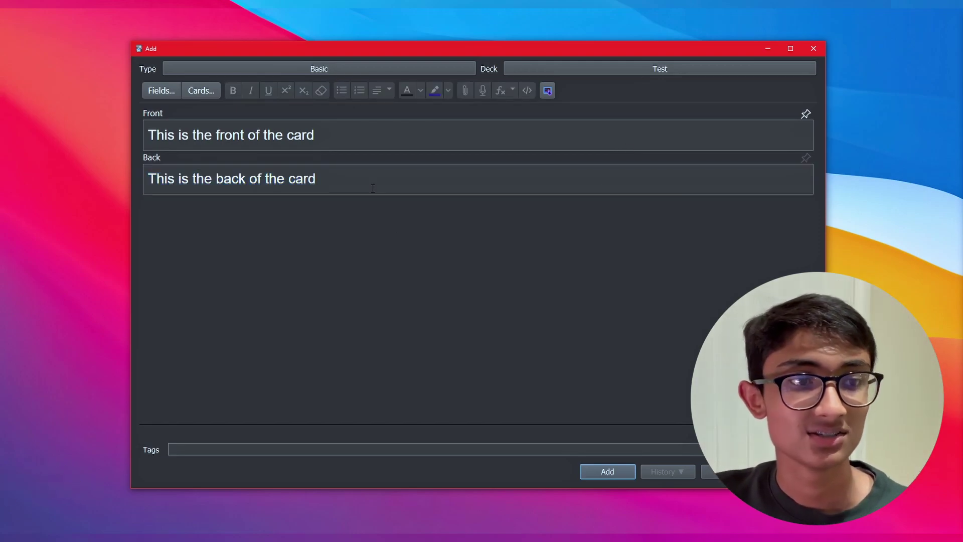
pyautogui.moveTo(370, 186); pyautogui.dragTo(129, 182)
pyautogui.moveTo(346, 135); pyautogui.dragTo(68, 128)
pyautogui.hotkey('ctrl', 'b')
pyautogui.hotkey('ctrl', 'u')
pyautogui.hotkey('ctrl', 'i')
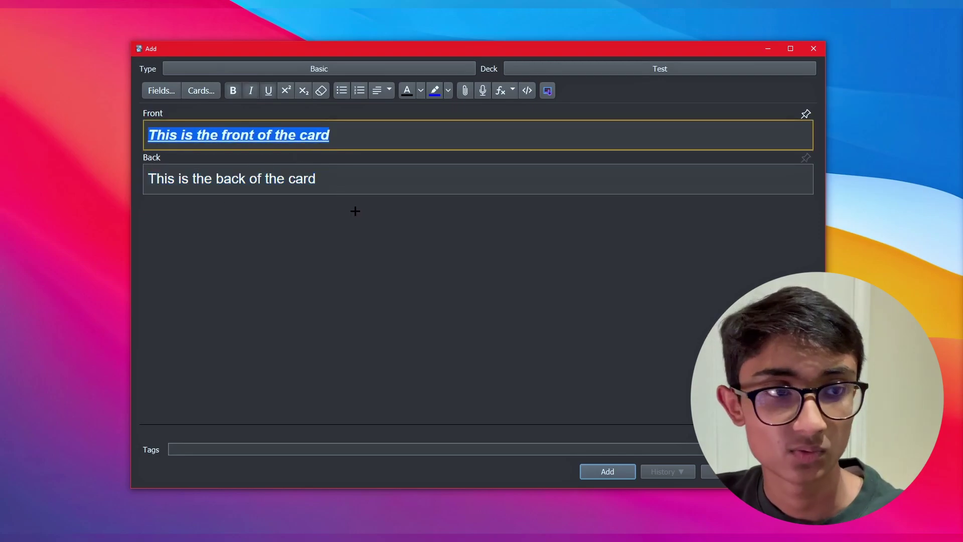
pyautogui.hotkey('ctrl', 'i')
pyautogui.hotkey('ctrl', 'u')
pyautogui.hotkey('ctrl', 'b')
pyautogui.click(365, 234)
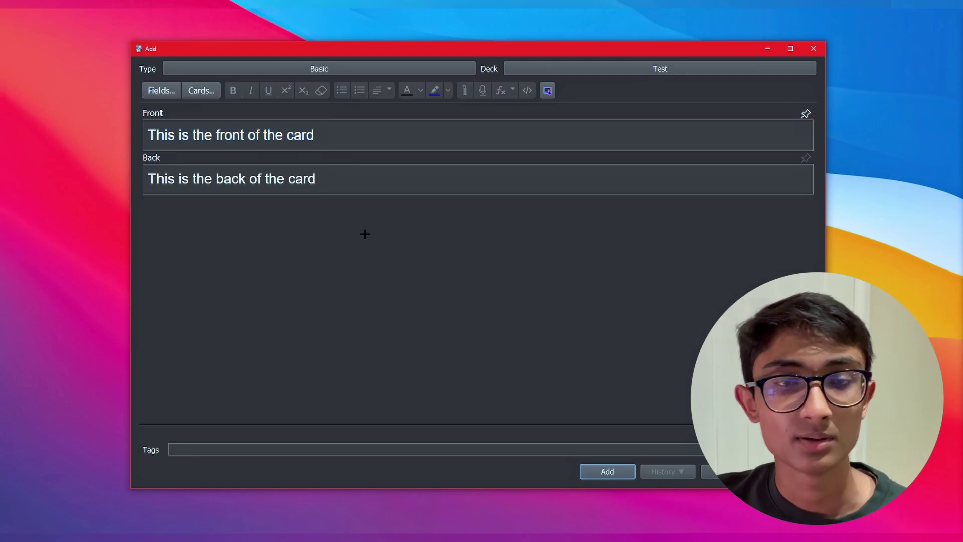
pyautogui.moveTo(370, 181); pyautogui.dragTo(81, 176)
pyautogui.click(281, 217)
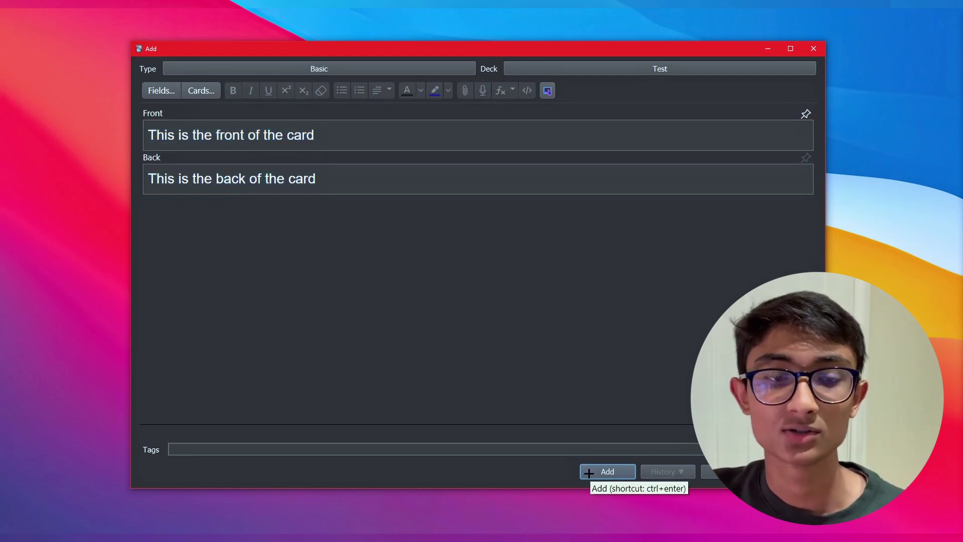
pyautogui.click(588, 472)
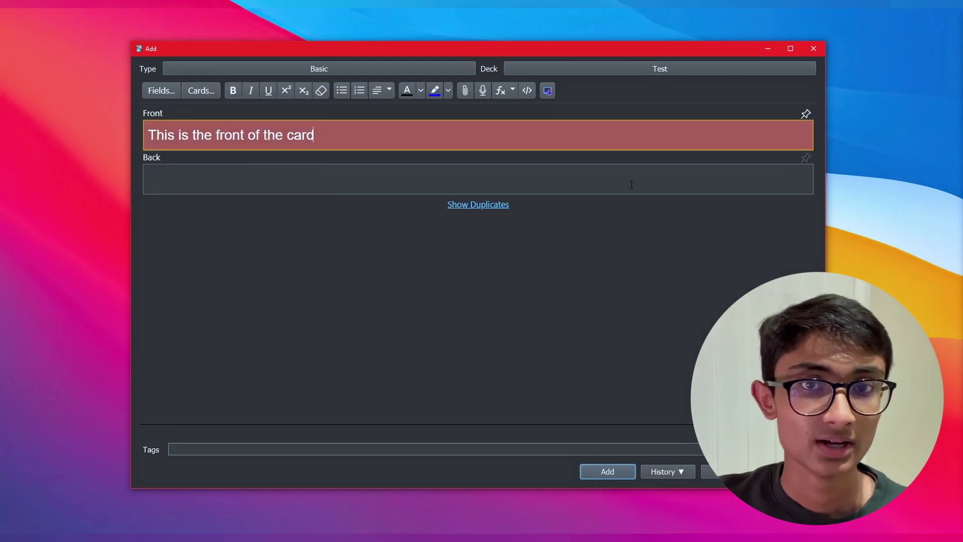
# Step: Close the Add window and start studying the Test deck
pyautogui.click(815, 48)
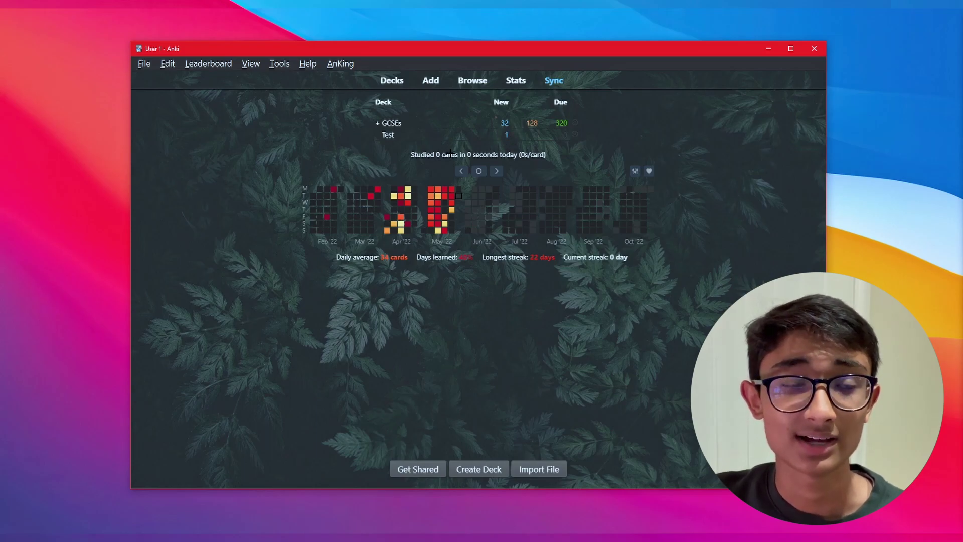
pyautogui.click(387, 135)
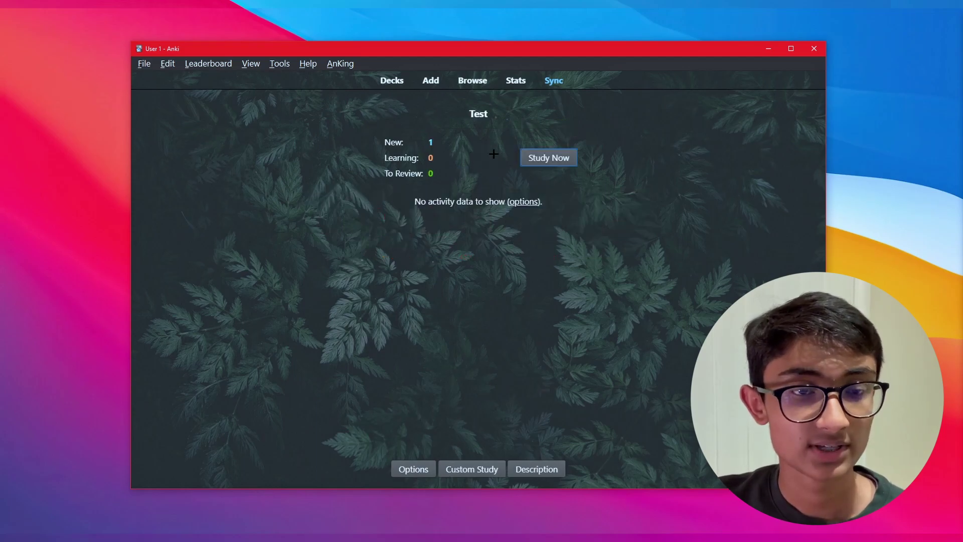
pyautogui.click(530, 159)
# Step: Reveal the answer 'This is the back of the card' on the review card
pyautogui.moveTo(417, 134); pyautogui.dragTo(116, 130)
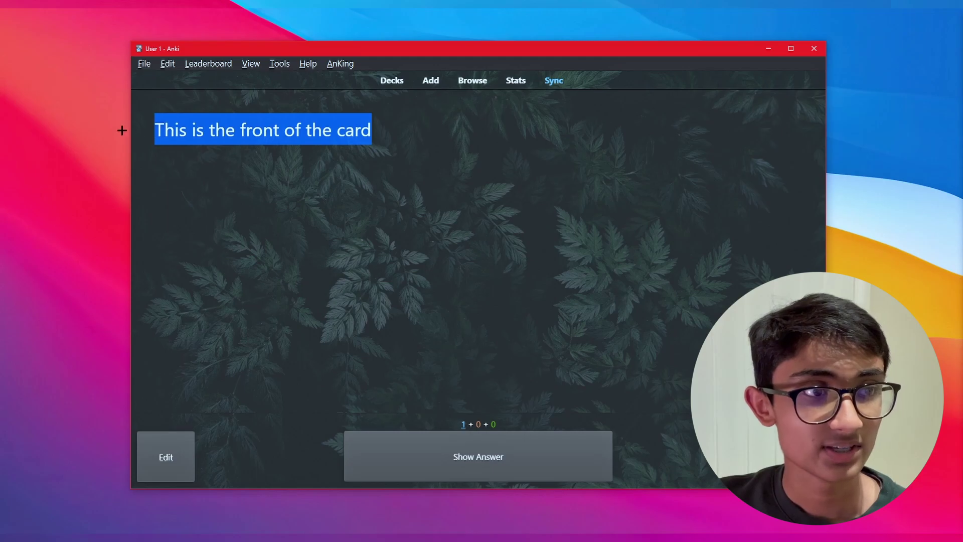
pyautogui.click(363, 184)
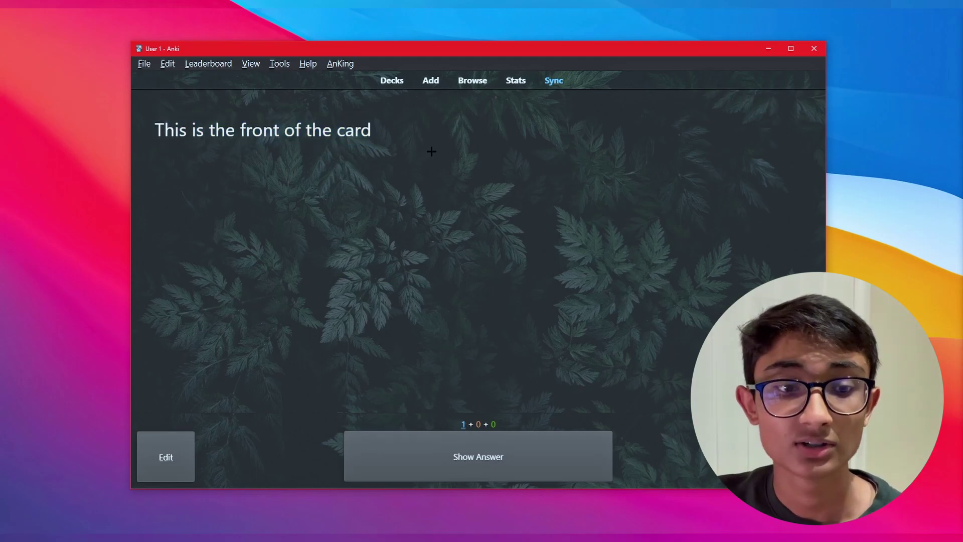
pyautogui.moveTo(396, 131); pyautogui.dragTo(127, 127)
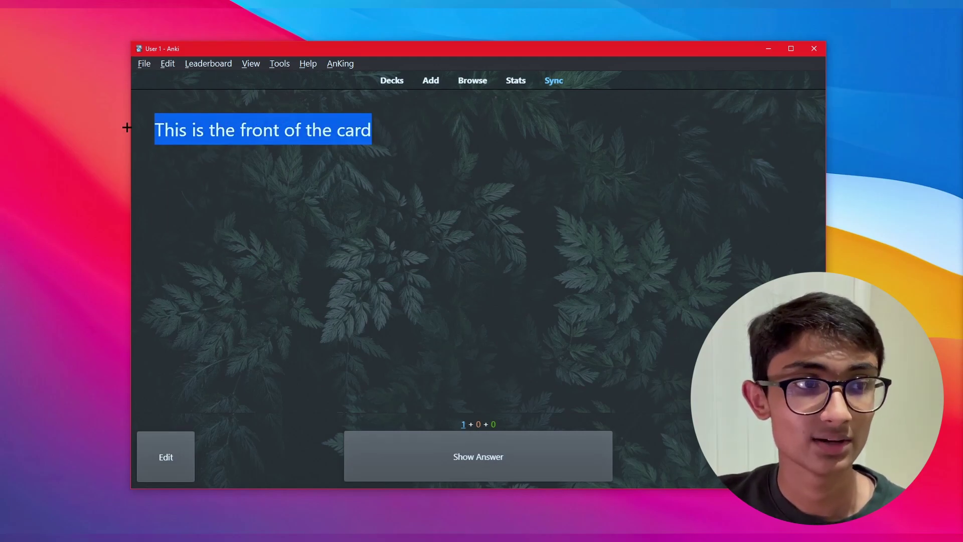
pyautogui.click(335, 201)
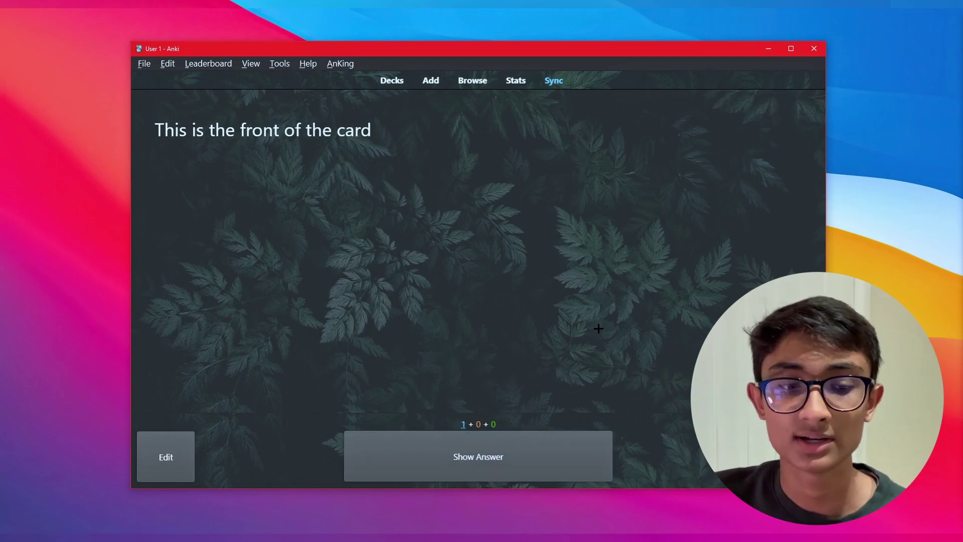
pyautogui.click(556, 441)
pyautogui.moveTo(384, 188); pyautogui.dragTo(161, 162)
# Step: Exit the Test review with the D shortcut, returning to the deck list
pyautogui.click(318, 265)
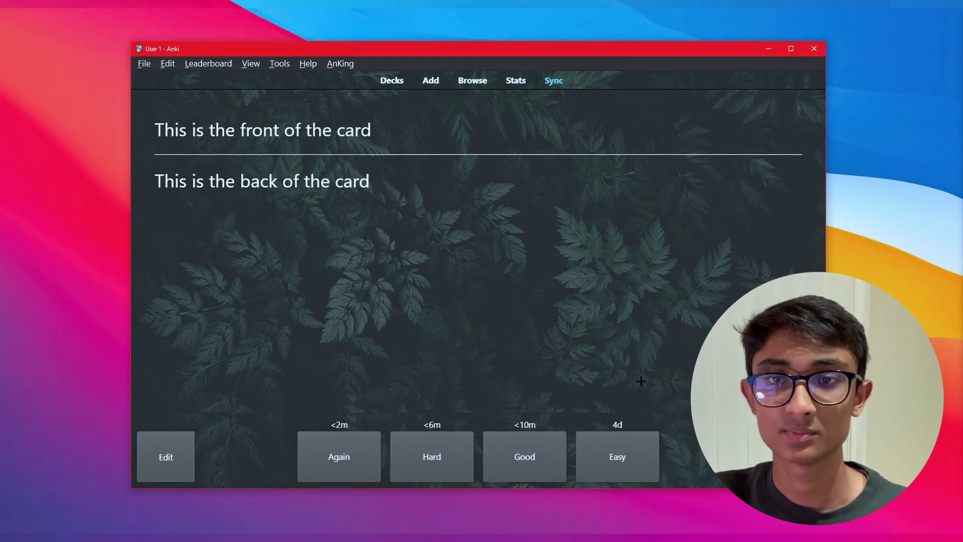
pyautogui.press('d')
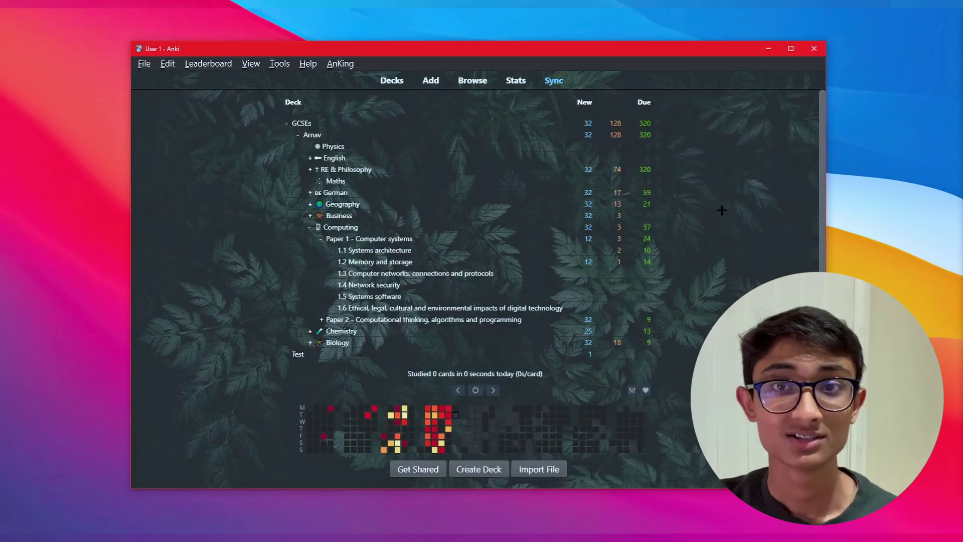
# Step: Study the registers card in 1.1 Systems architecture, reveal its answer, and rate it Good
pyautogui.click(354, 250)
pyautogui.click(525, 165)
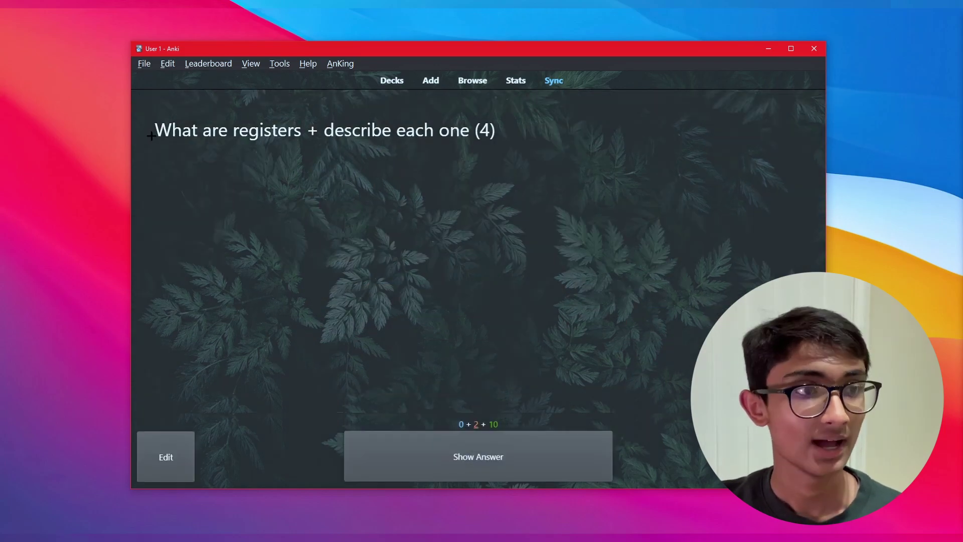
pyautogui.moveTo(170, 132); pyautogui.dragTo(559, 135)
pyautogui.click(559, 136)
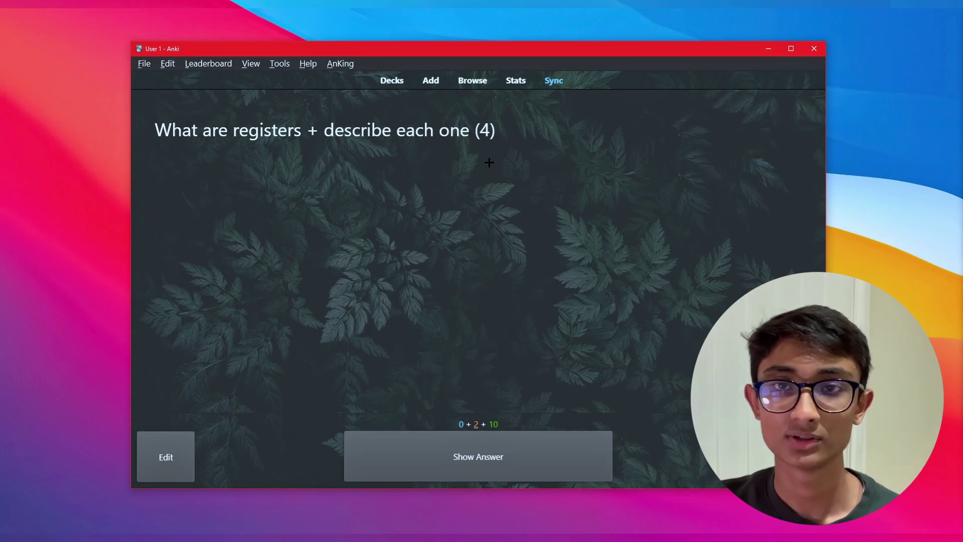
pyautogui.moveTo(494, 132); pyautogui.dragTo(476, 131)
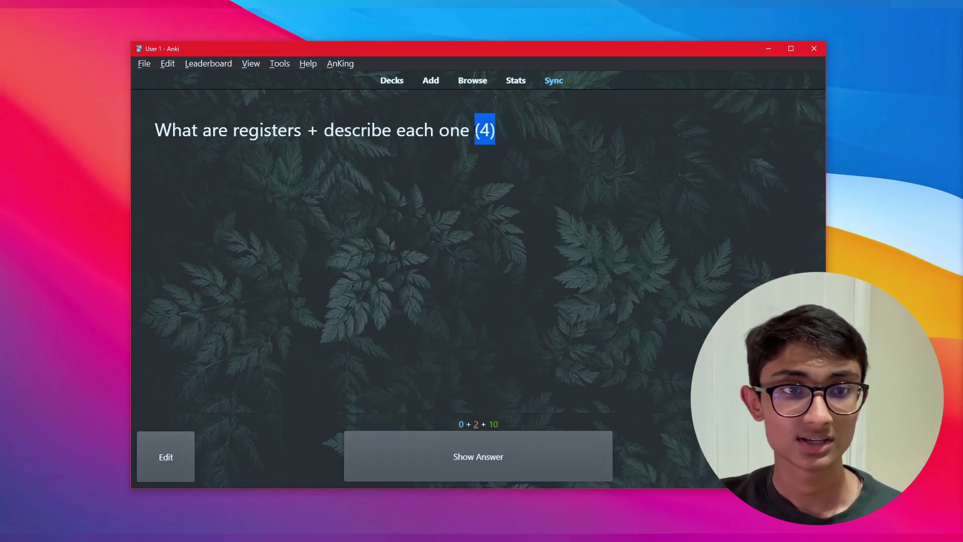
pyautogui.click(507, 136)
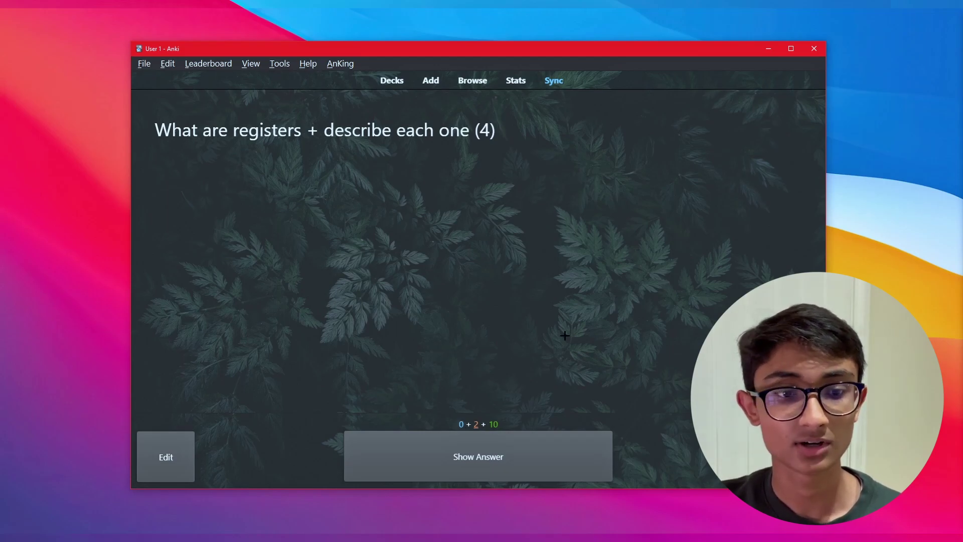
pyautogui.click(559, 445)
pyautogui.moveTo(552, 366); pyautogui.dragTo(156, 179)
pyautogui.click(156, 179)
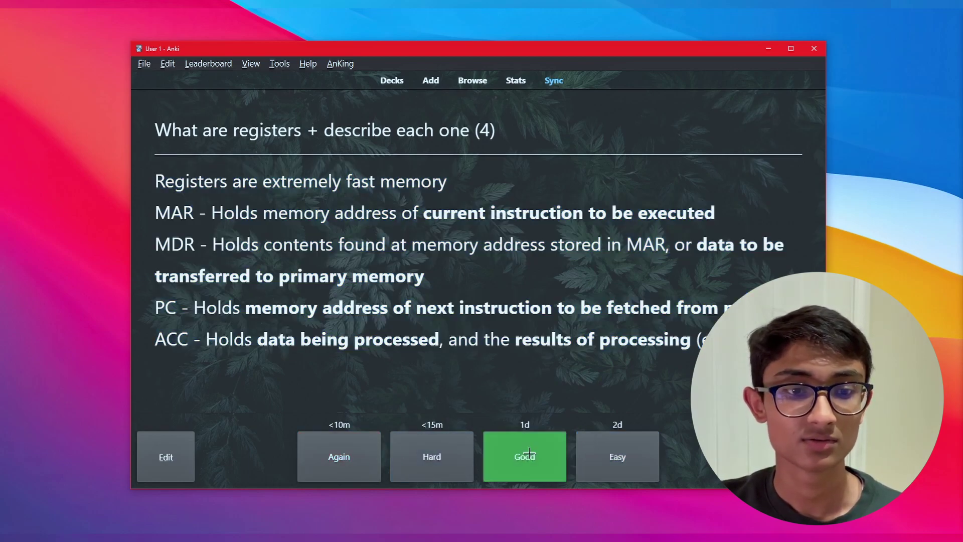
pyautogui.click(544, 445)
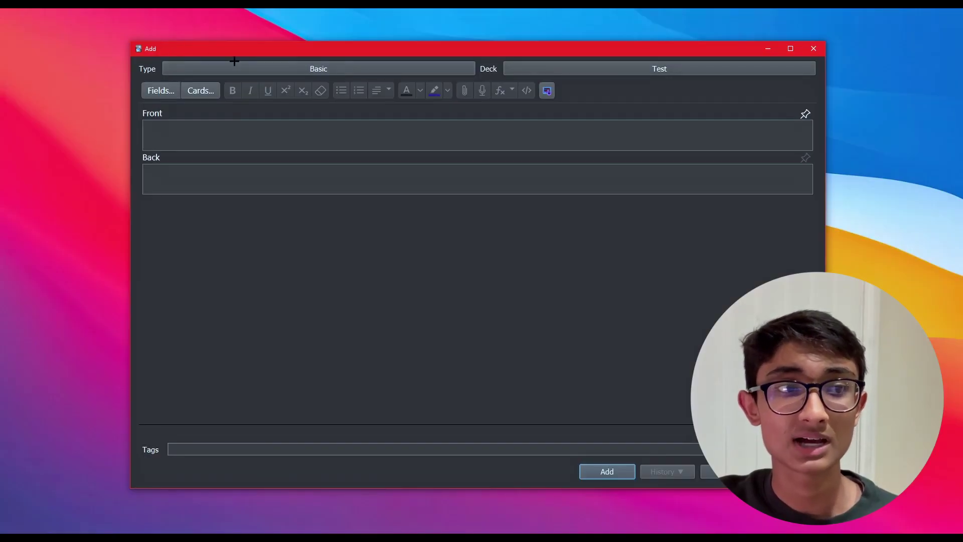
# Step: Switch the note type to Cloze and fill Text and Back Extra with sample flashcard sentences
pyautogui.click(268, 70)
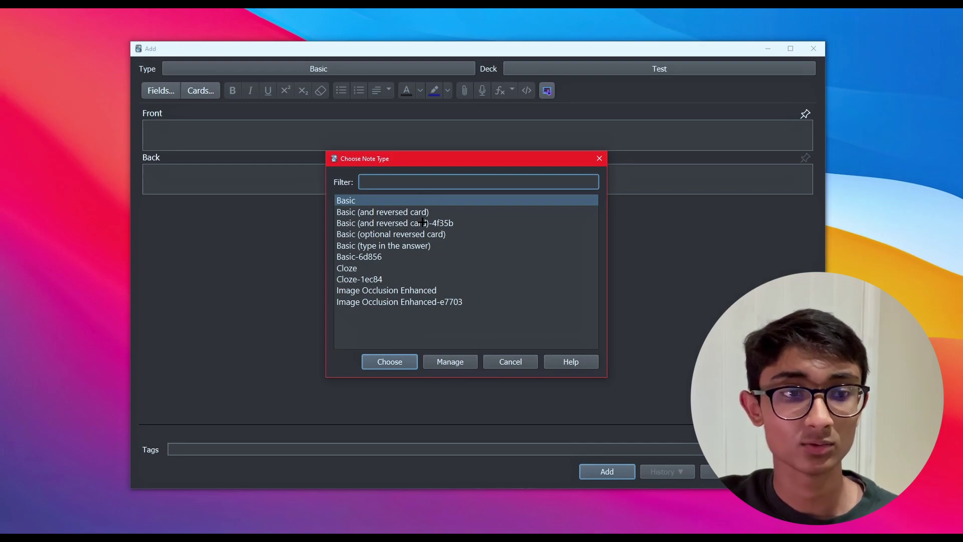
pyautogui.doubleClick(372, 270)
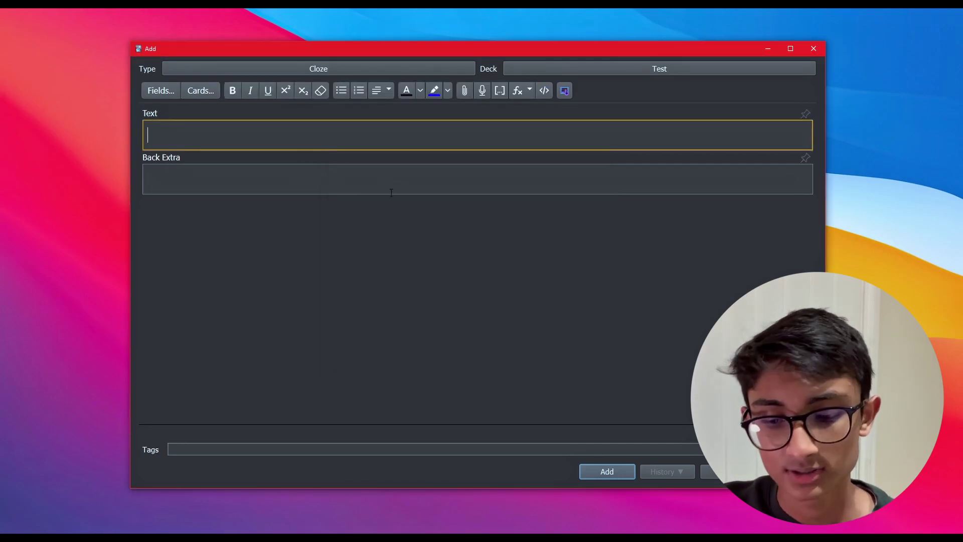
pyautogui.write('This is some text on the front ')
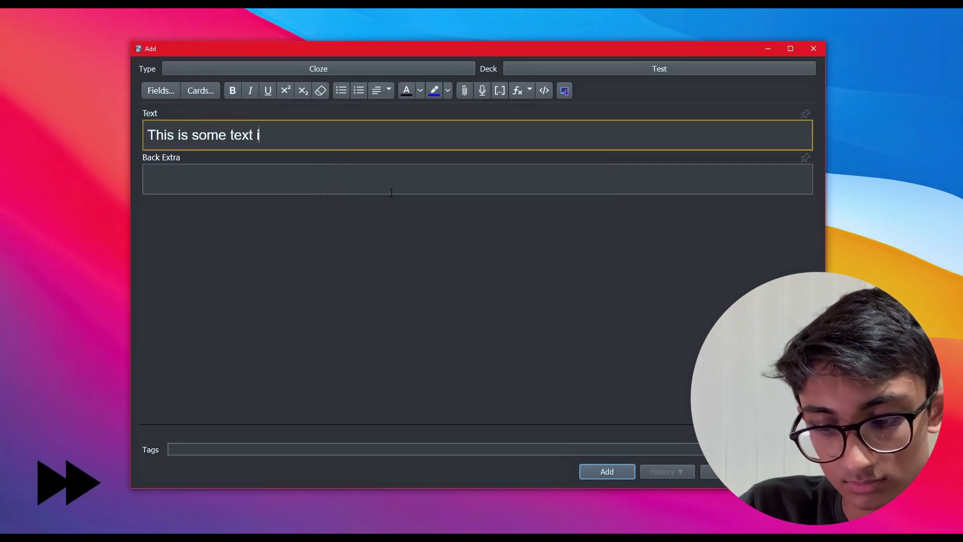
pyautogui.write('of a flashcard.')
pyautogui.press('Tab')
pyautogui.write('Extra text that I want to show ')
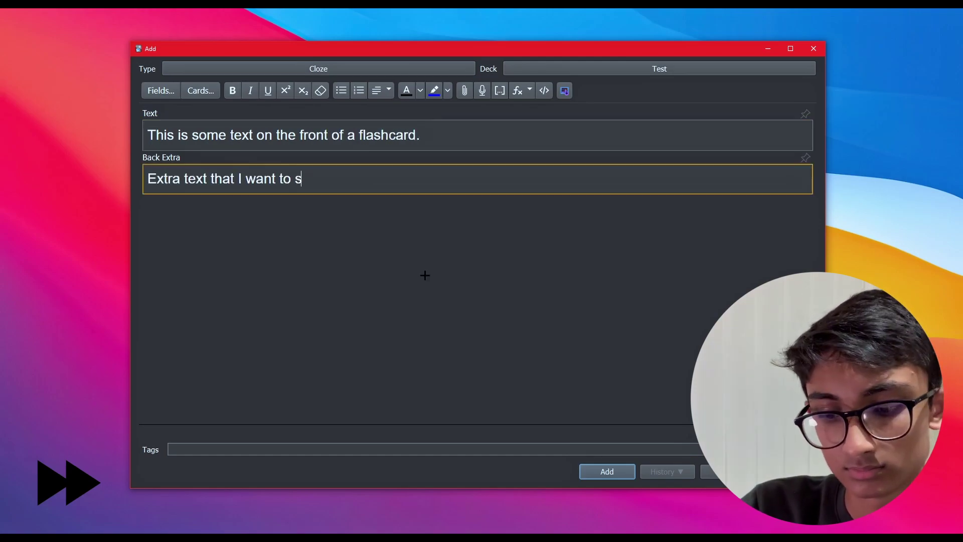
pyautogui.write('along with the answers.')
pyautogui.click(431, 233)
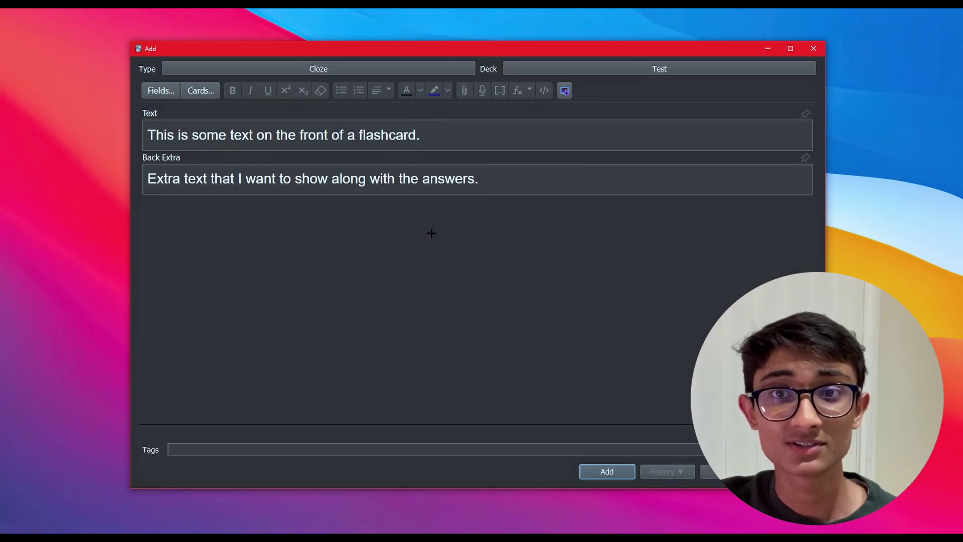
pyautogui.moveTo(416, 135); pyautogui.dragTo(347, 139)
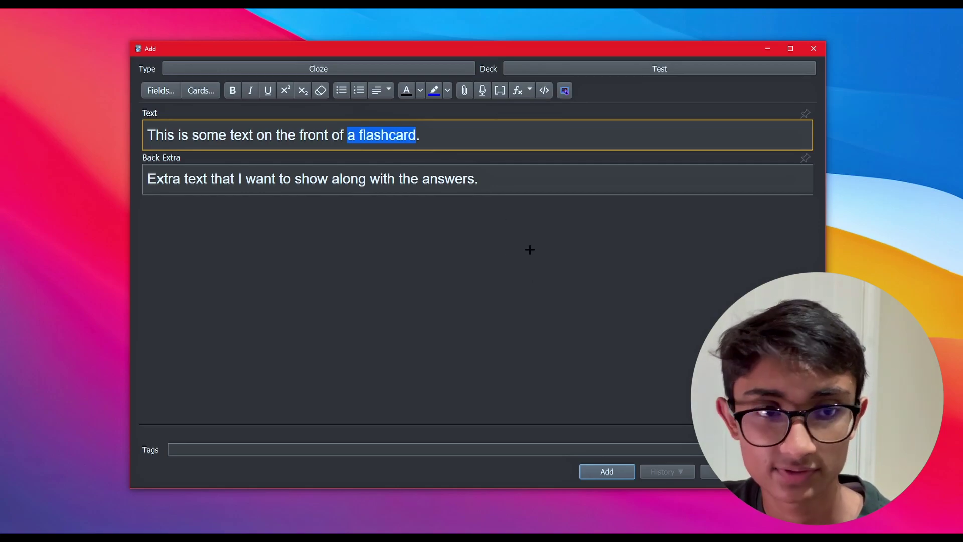
# Step: Turn 'a flashcard' into cloze deletion c1 with Ctrl+Shift+C
pyautogui.hotkey('ctrl', 'shift', 'c')
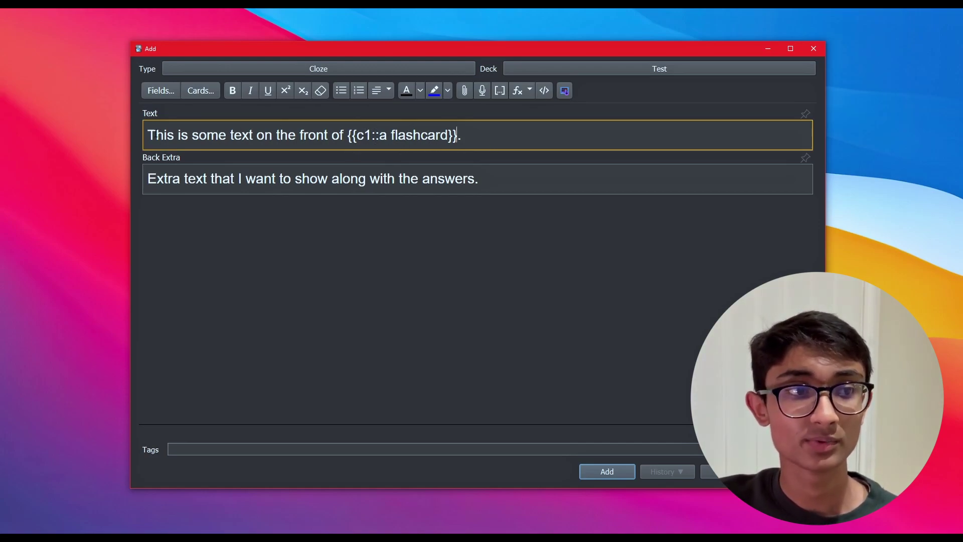
pyautogui.moveTo(148, 134); pyautogui.dragTo(343, 134)
pyautogui.moveTo(458, 134); pyautogui.dragTo(349, 134)
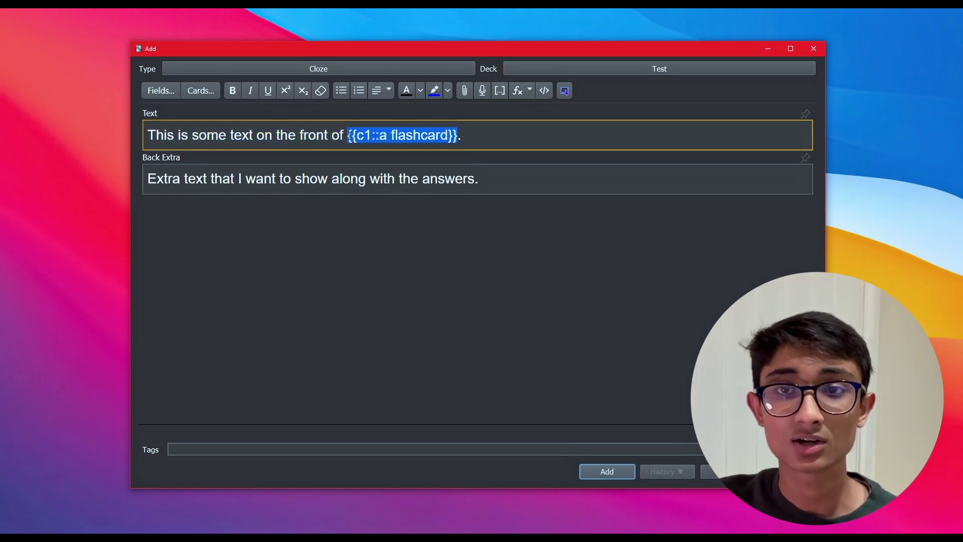
pyautogui.moveTo(230, 135); pyautogui.dragTo(272, 134)
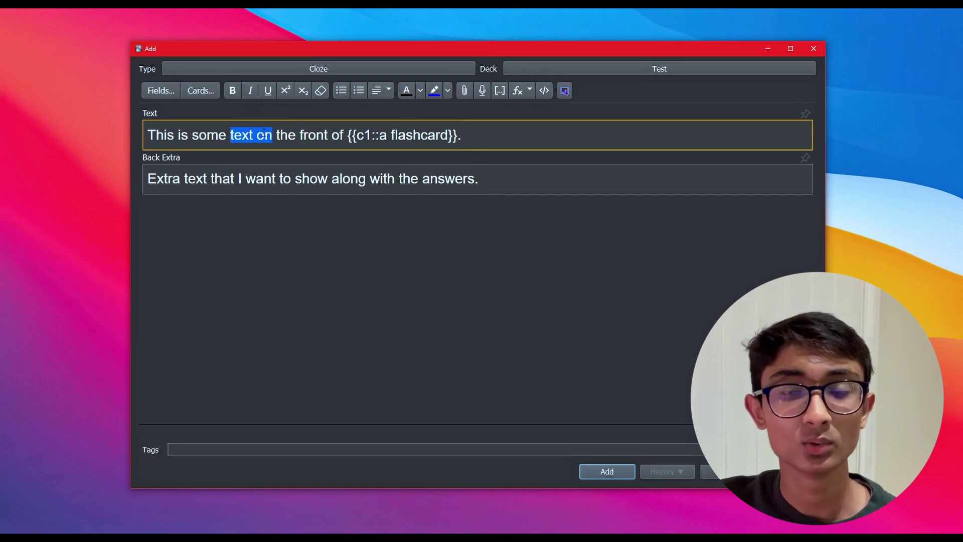
pyautogui.click(311, 256)
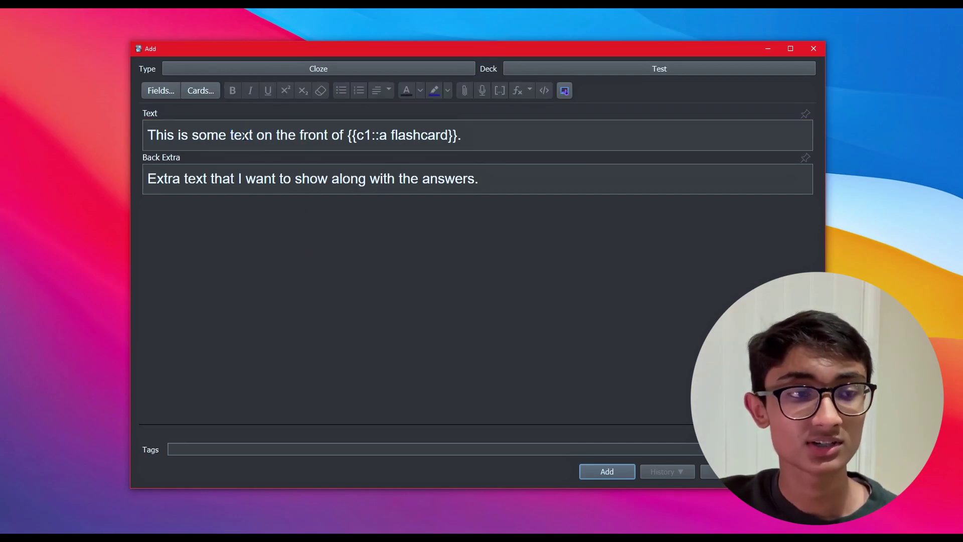
pyautogui.moveTo(241, 134); pyautogui.dragTo(258, 137)
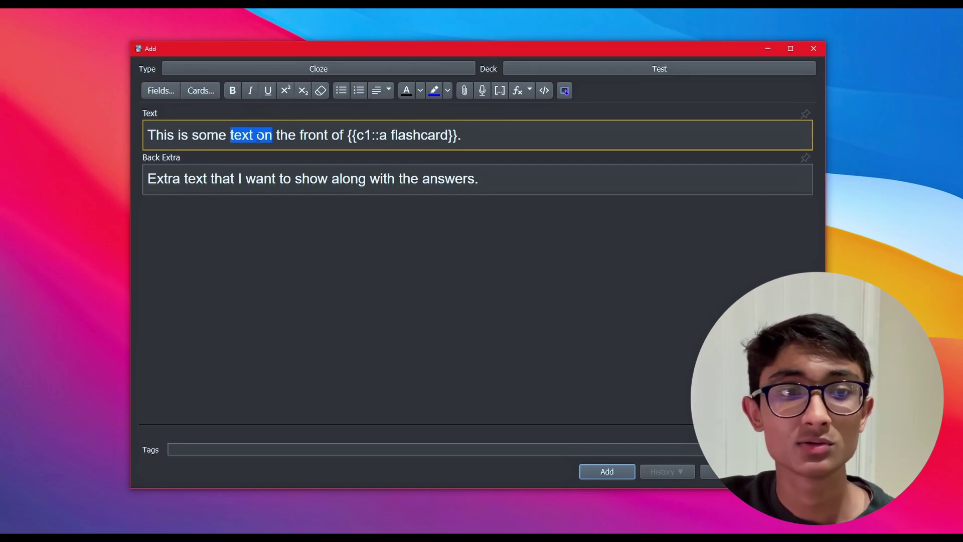
pyautogui.click(312, 214)
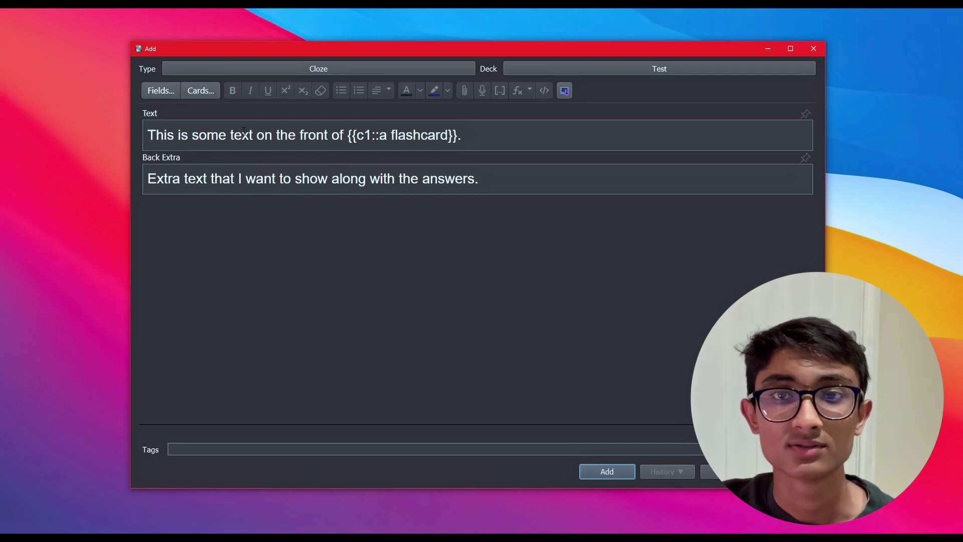
# Step: Wrap 'text on' as a second cloze deletion c2 alongside c1
pyautogui.moveTo(242, 136); pyautogui.dragTo(261, 135)
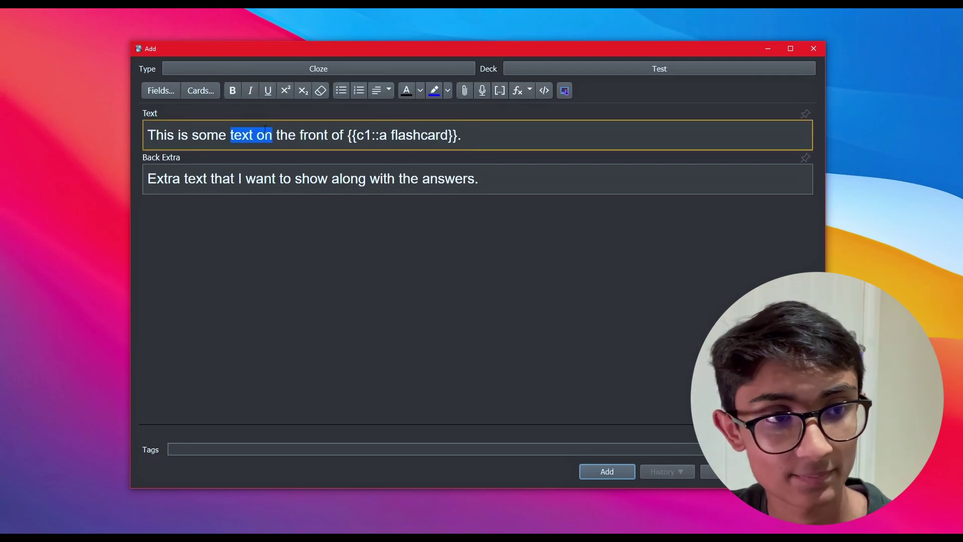
pyautogui.hotkey('ctrl', 'shift', 'c')
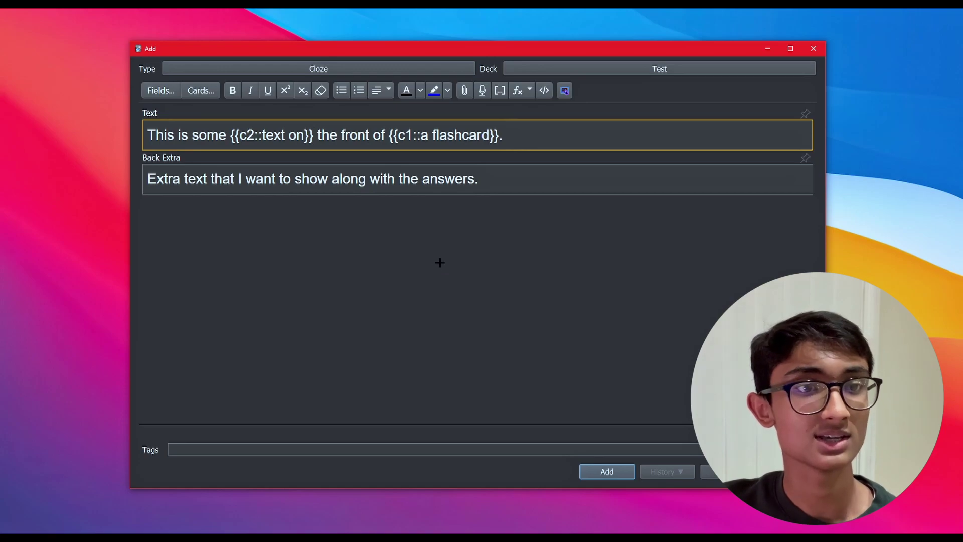
pyautogui.moveTo(406, 135); pyautogui.dragTo(413, 136)
pyautogui.click(416, 224)
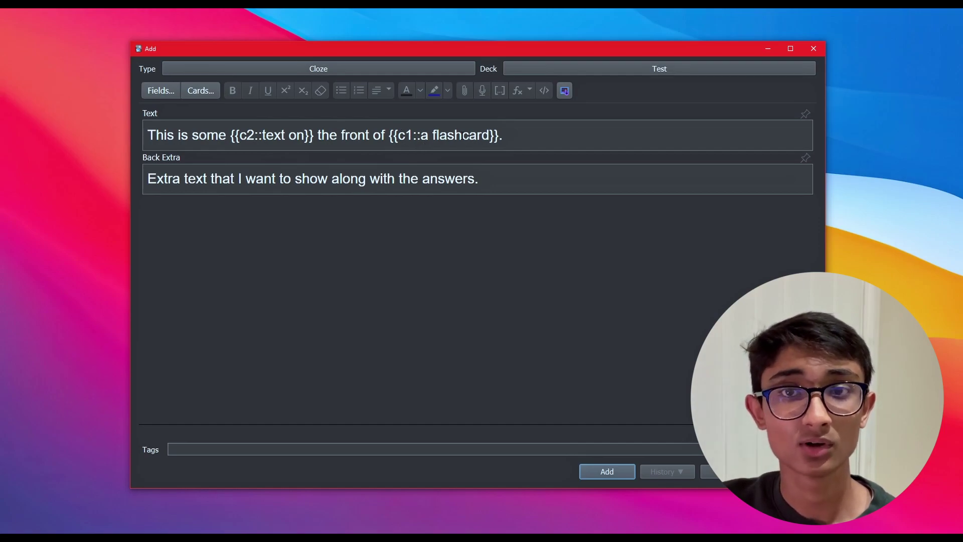
pyautogui.moveTo(391, 134); pyautogui.dragTo(499, 135)
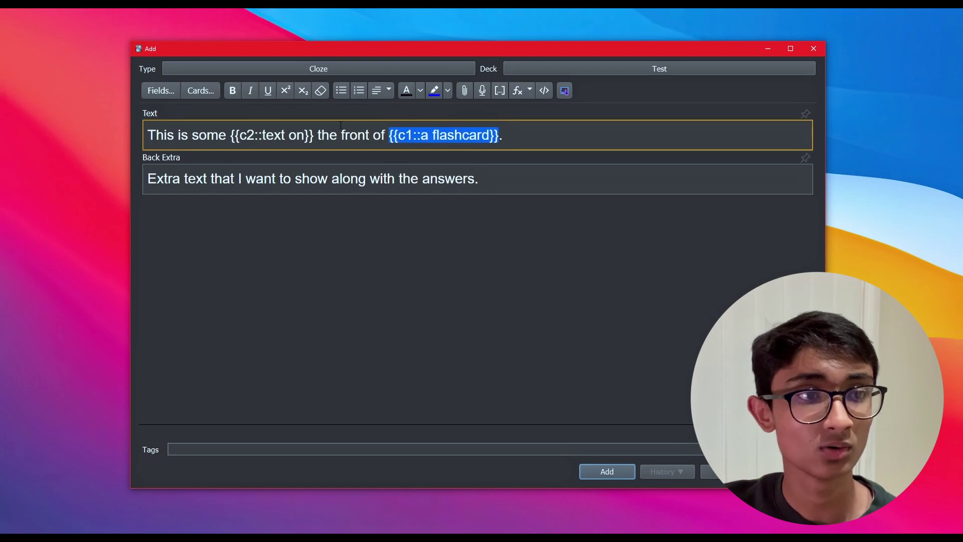
pyautogui.moveTo(230, 134); pyautogui.dragTo(313, 134)
pyautogui.click(390, 242)
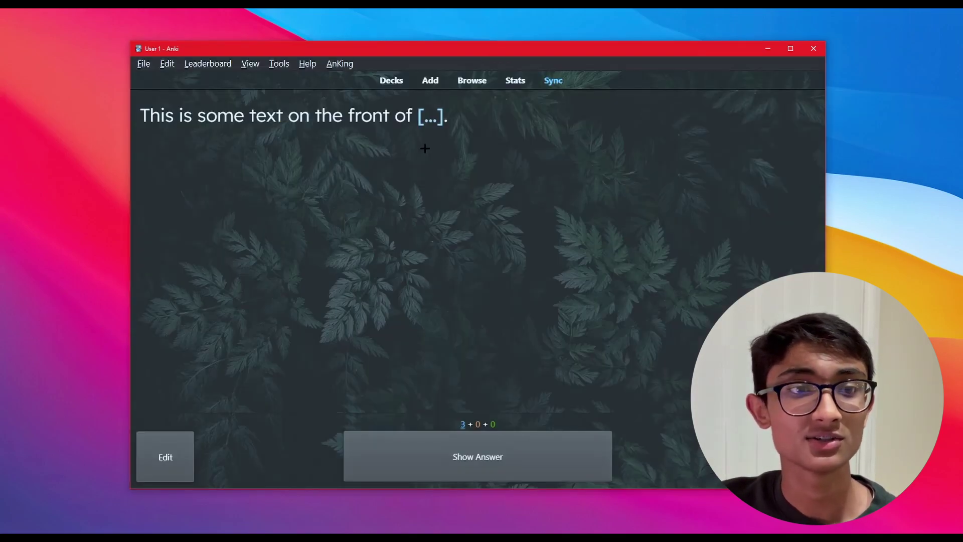
# Step: Reveal the cloze card's answer, showing the hidden words and the Back Extra text
pyautogui.moveTo(419, 113); pyautogui.dragTo(444, 114)
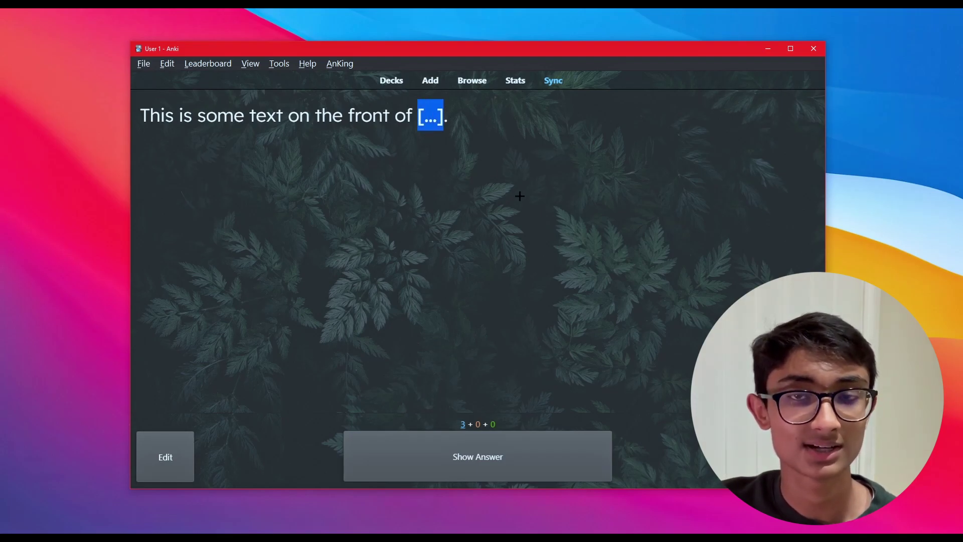
pyautogui.press('space')
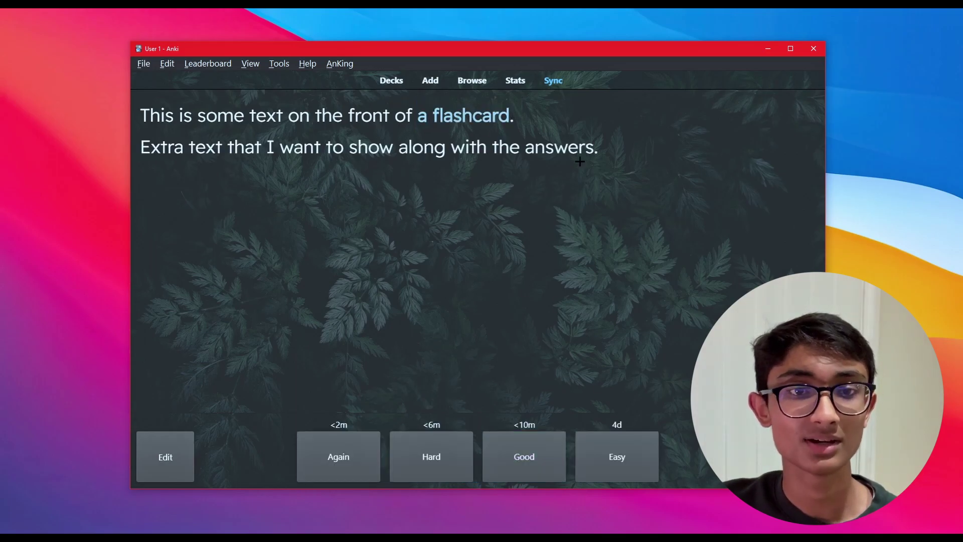
pyautogui.moveTo(602, 151); pyautogui.dragTo(144, 149)
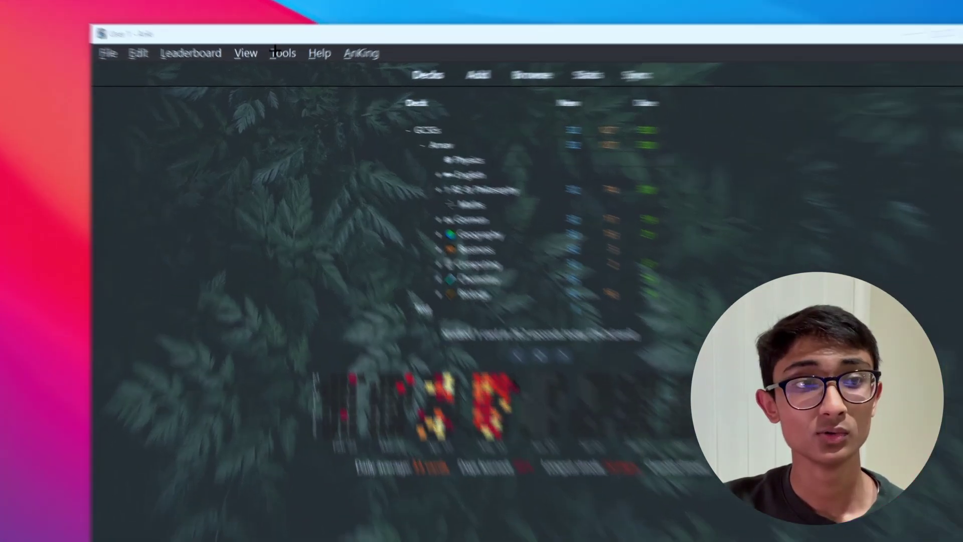
# Step: Open AnkiWeb's 'Add-ons for Anki 2.1' listing from the add-on manager's Get Add-ons dialog
pyautogui.click(275, 63)
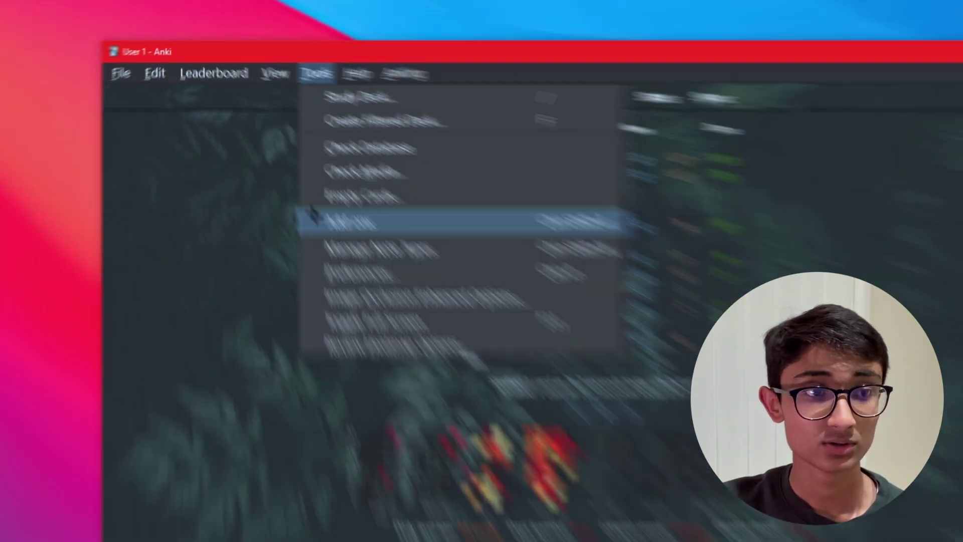
pyautogui.click(314, 219)
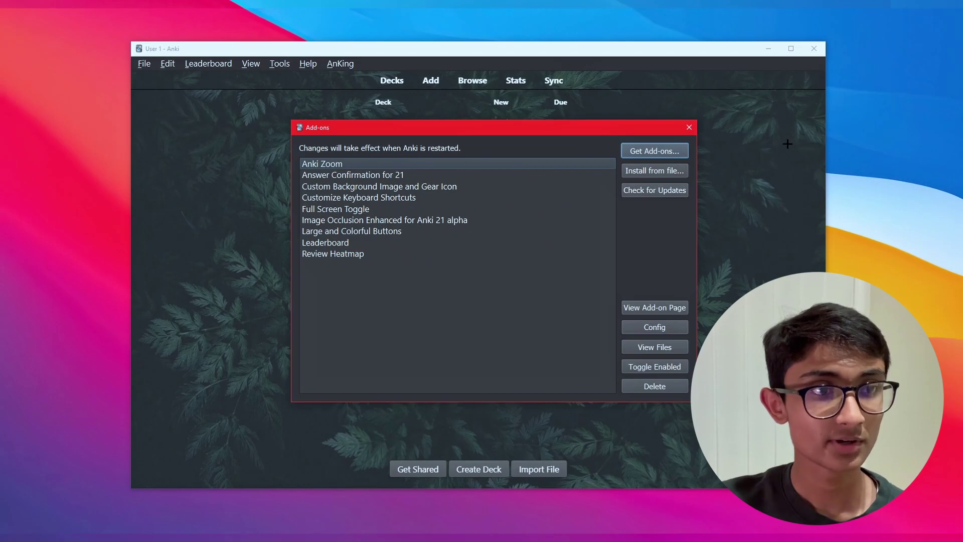
pyautogui.click(629, 150)
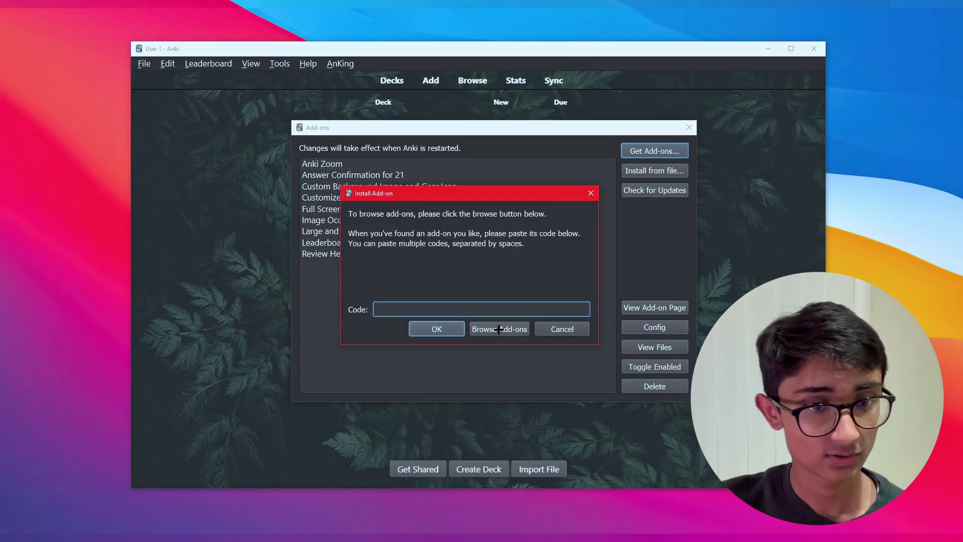
pyautogui.click(496, 330)
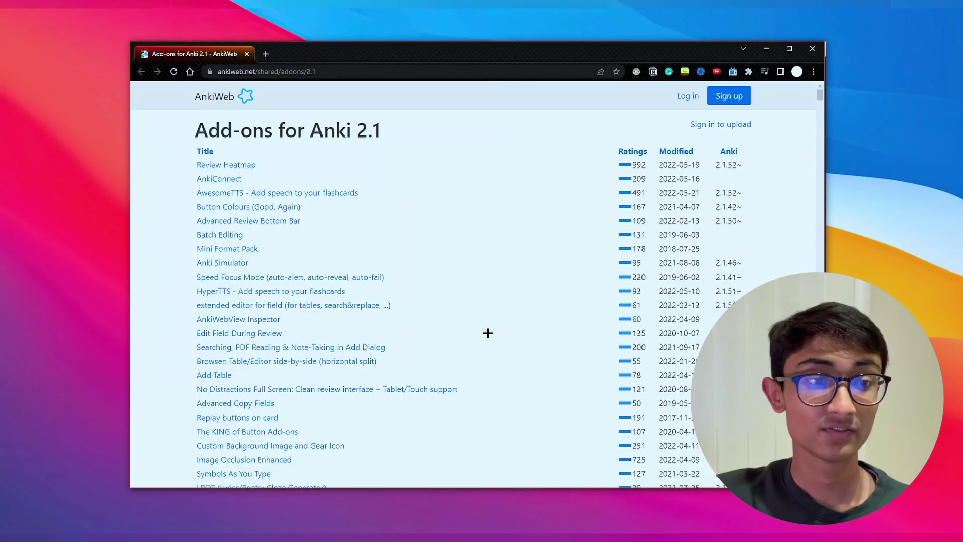
pyautogui.click(224, 164)
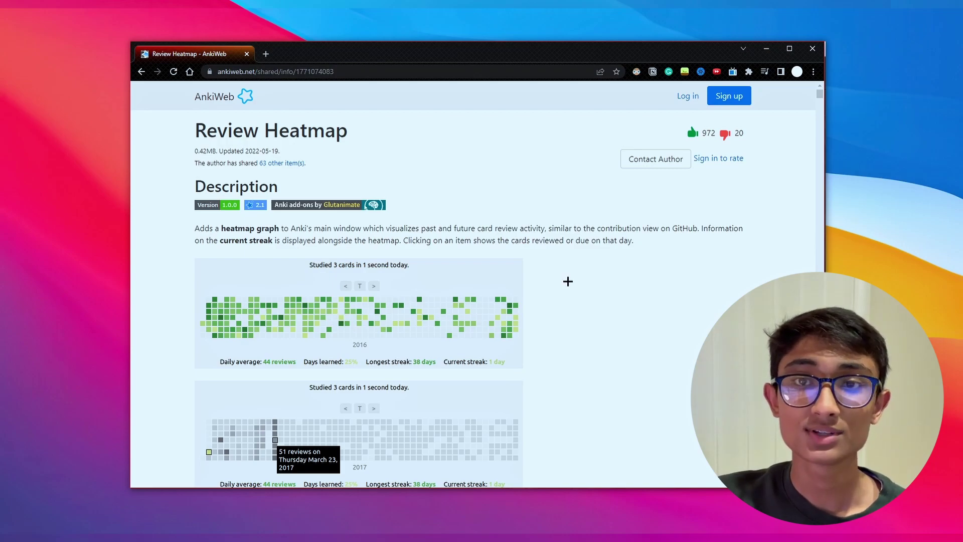
pyautogui.scroll(-20, 568, 280)
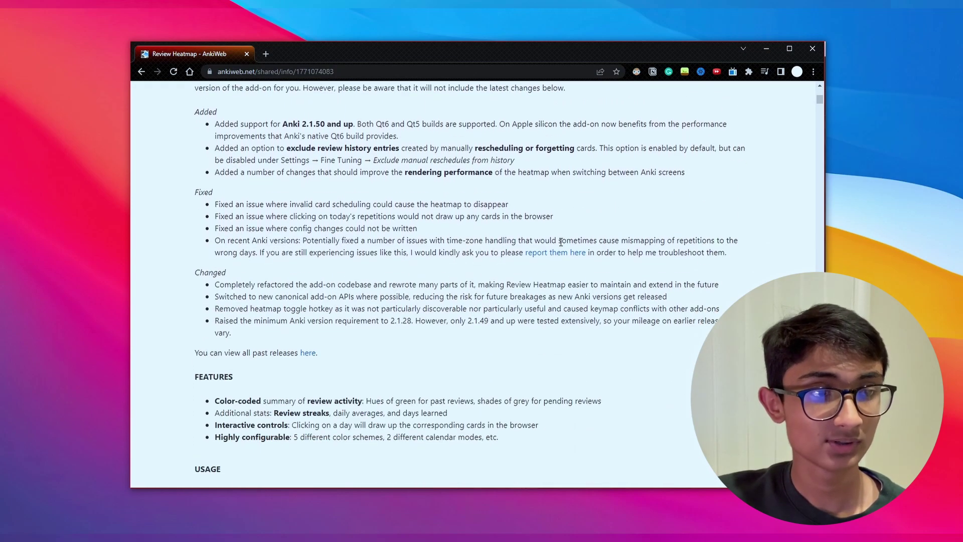
pyautogui.scroll(-6, 551, 234)
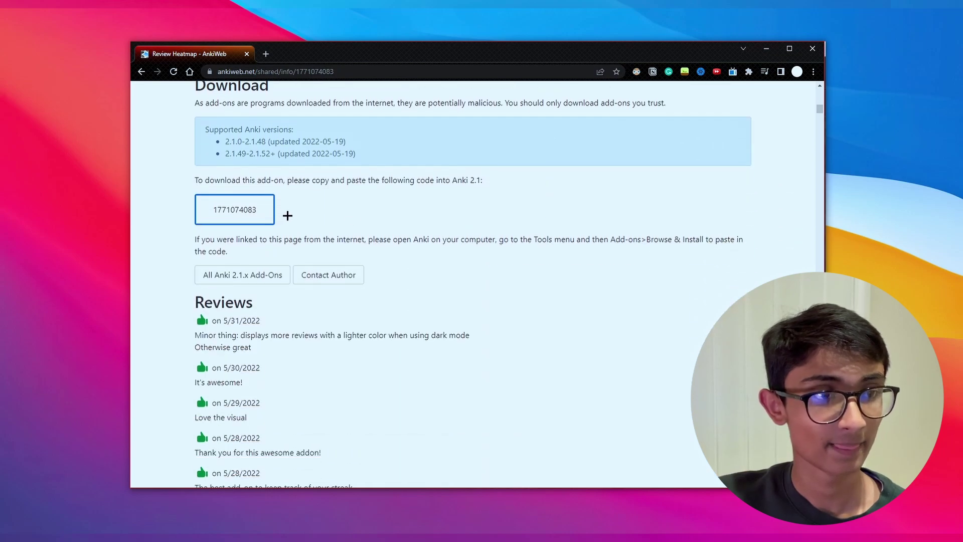
pyautogui.moveTo(260, 209); pyautogui.dragTo(214, 215)
pyautogui.scroll(1, 241, 229)
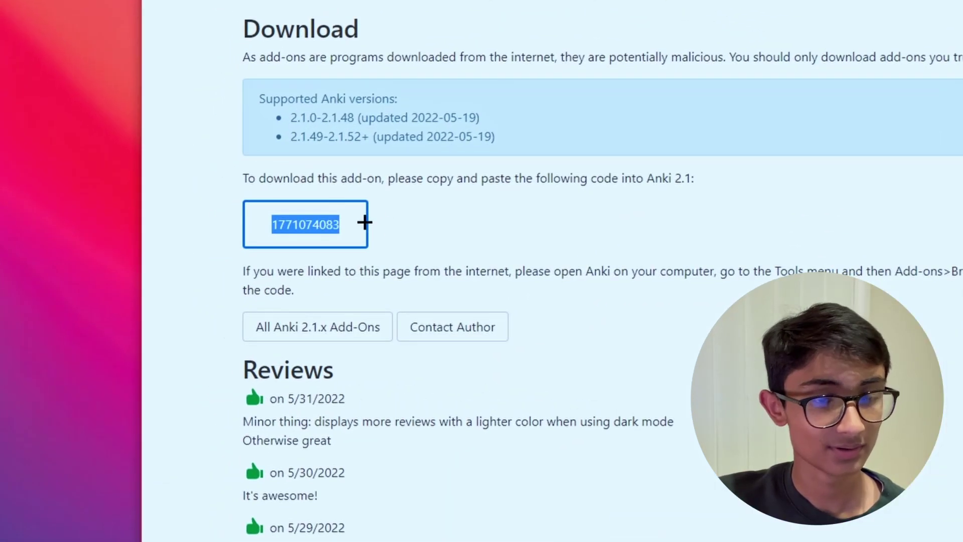
pyautogui.rightClick(310, 221)
pyautogui.click(334, 239)
pyautogui.click(767, 48)
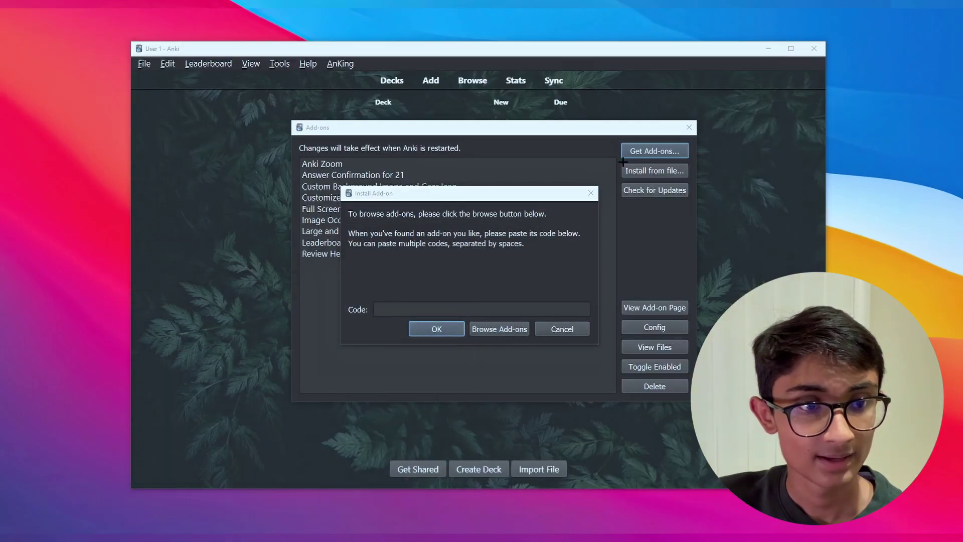
pyautogui.click(427, 310)
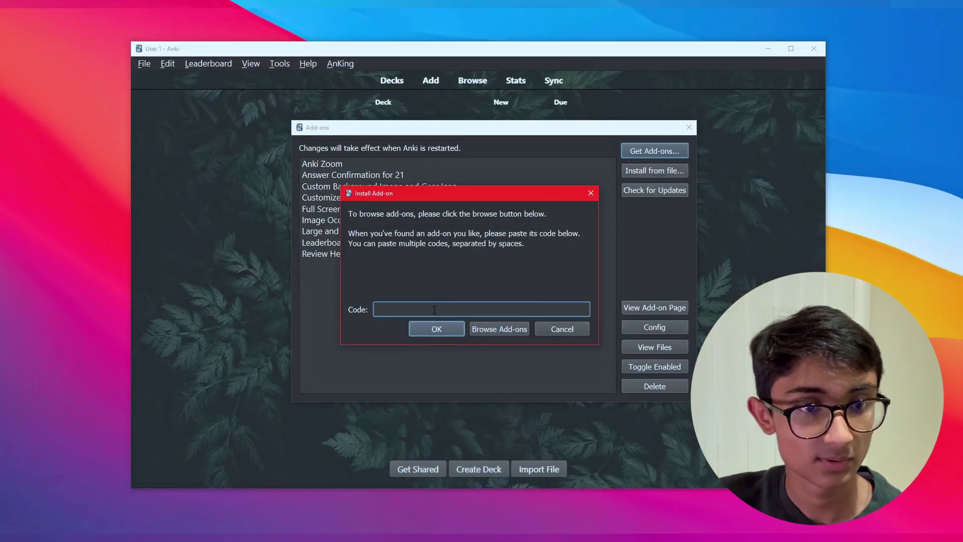
pyautogui.rightClick(434, 310)
pyautogui.click(463, 386)
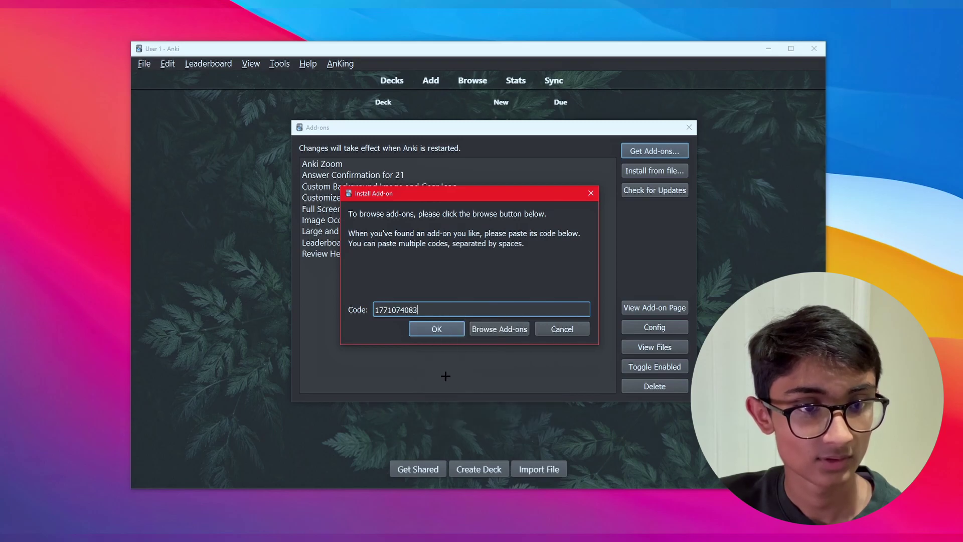
pyautogui.click(431, 327)
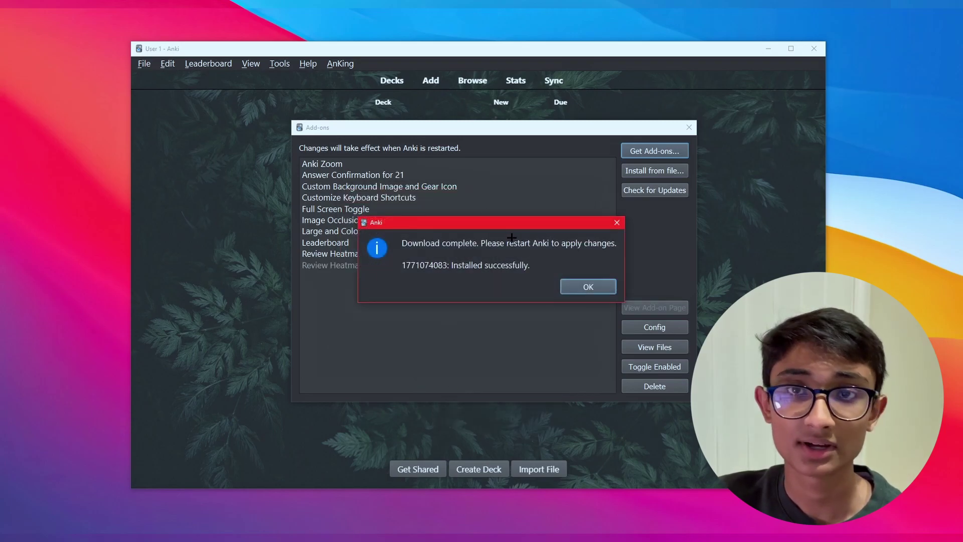
pyautogui.click(572, 283)
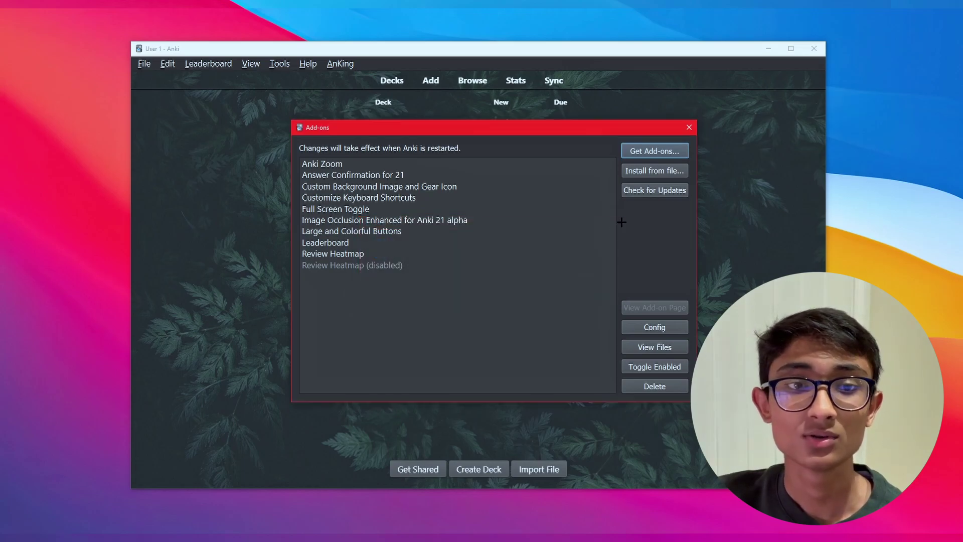
pyautogui.click(690, 128)
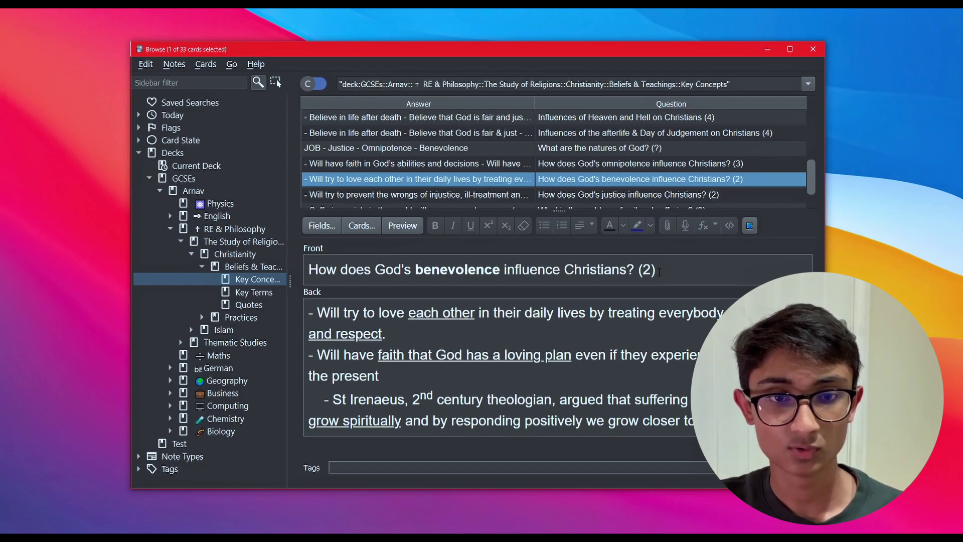
pyautogui.moveTo(658, 271); pyautogui.dragTo(642, 271)
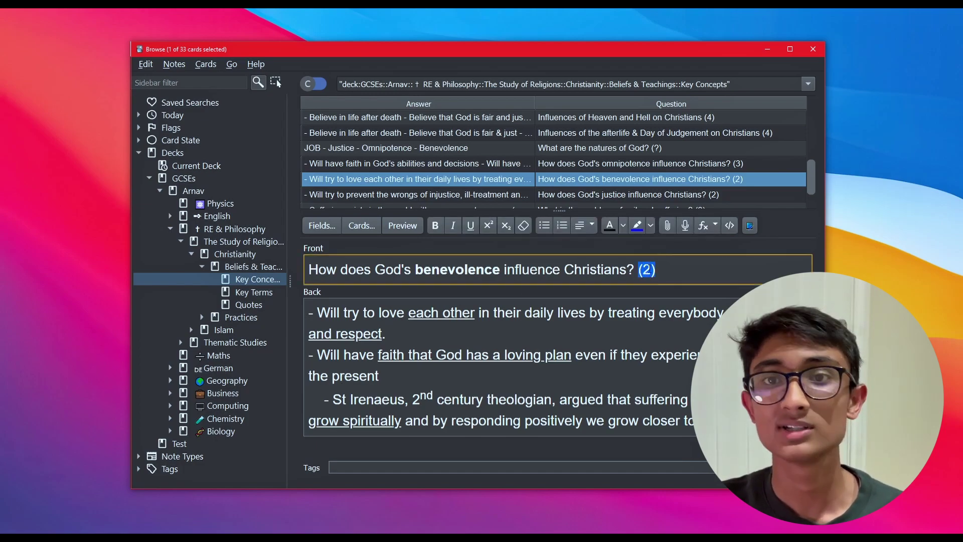
pyautogui.press('Right')
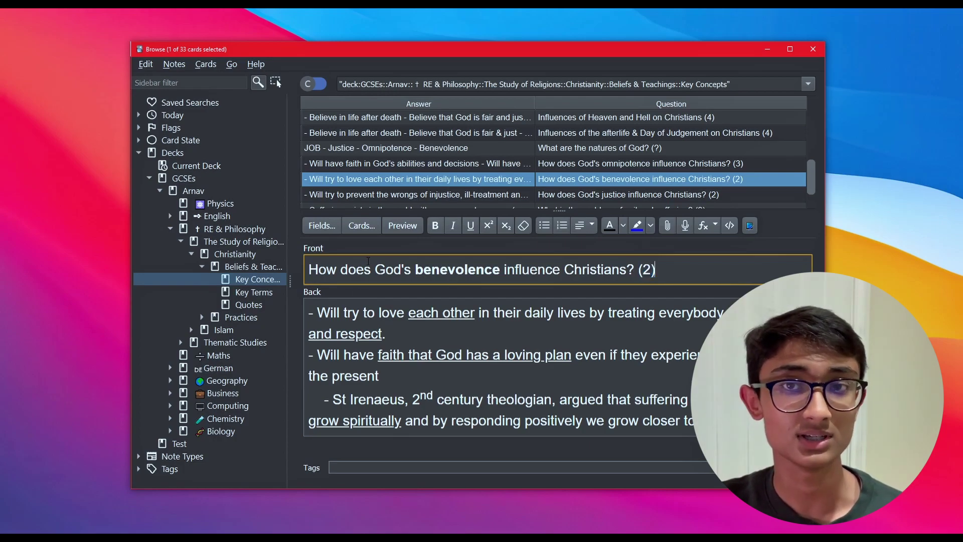
pyautogui.click(372, 248)
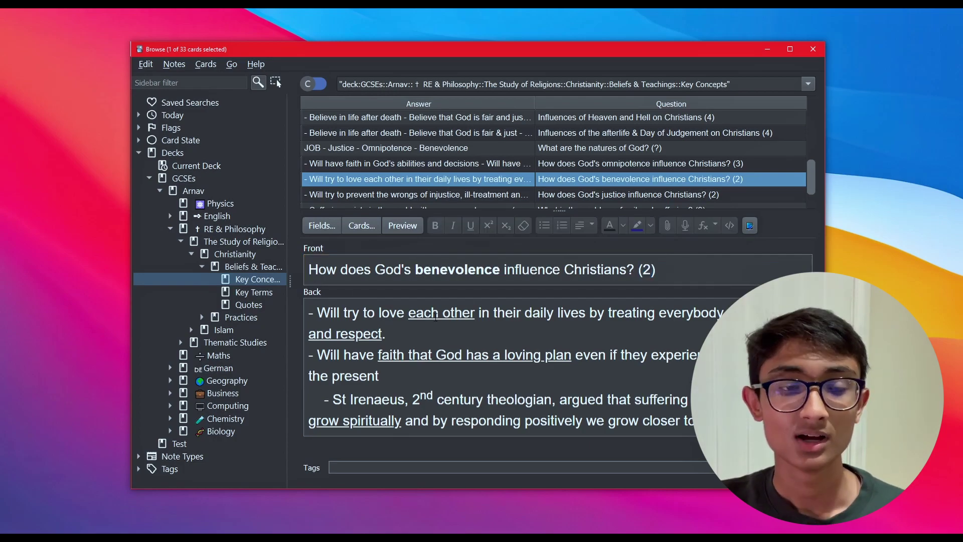